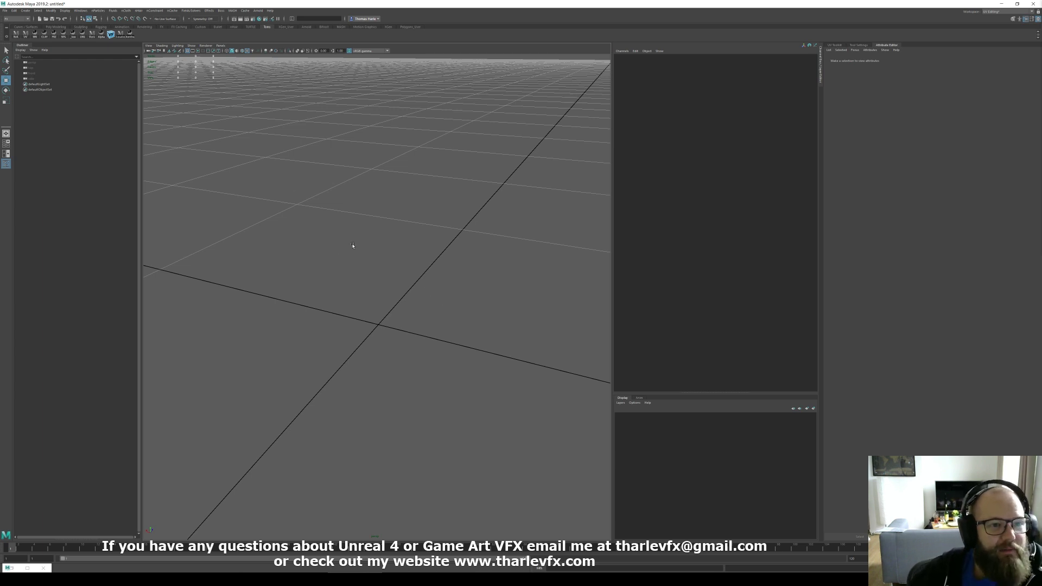
# - Create a polygon cube at the origin and scale it up uniformly
pyautogui.keyDown('shift'); pyautogui.moveTo(462, 277); pyautogui.dragTo(434, 278, button='right'); pyautogui.keyUp('shift')
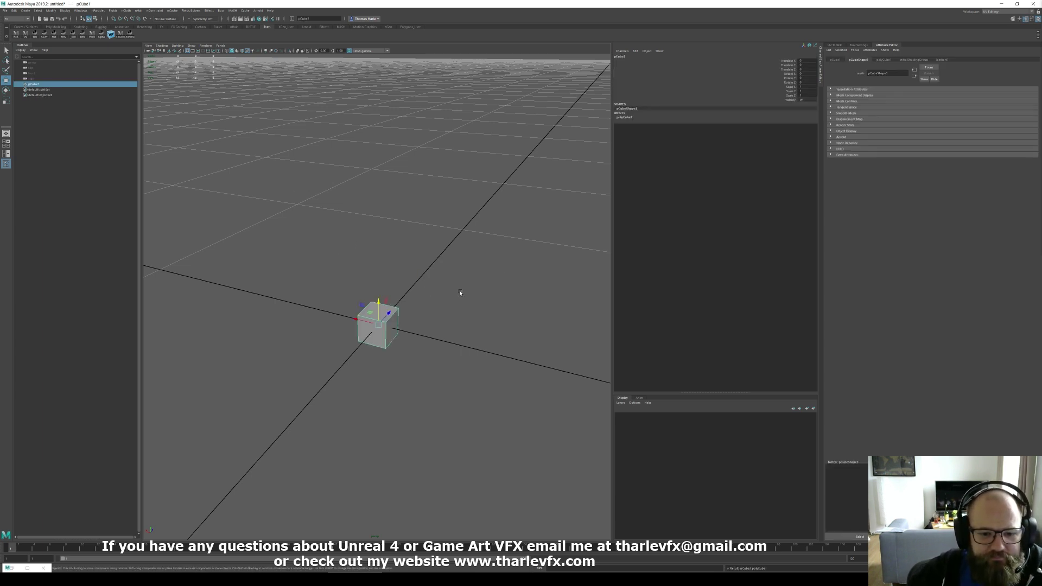
pyautogui.moveTo(379, 327); pyautogui.dragTo(407, 356)
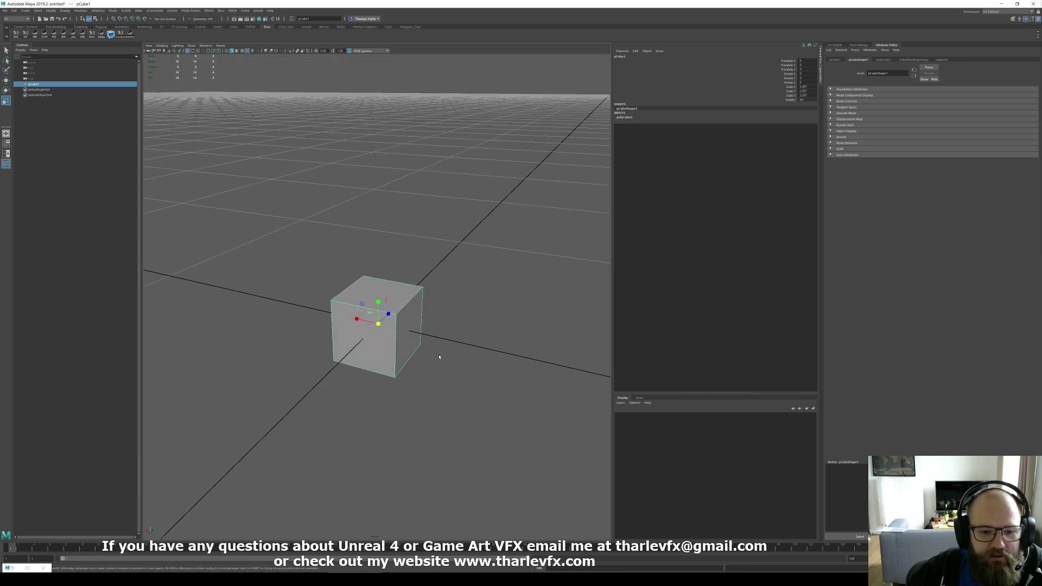
# - Animate the cube with keyframes, starting at the origin and ending raised, moved away and rotated near the end of the timeline
pyautogui.moveTo(9, 548); pyautogui.dragTo(779, 562)
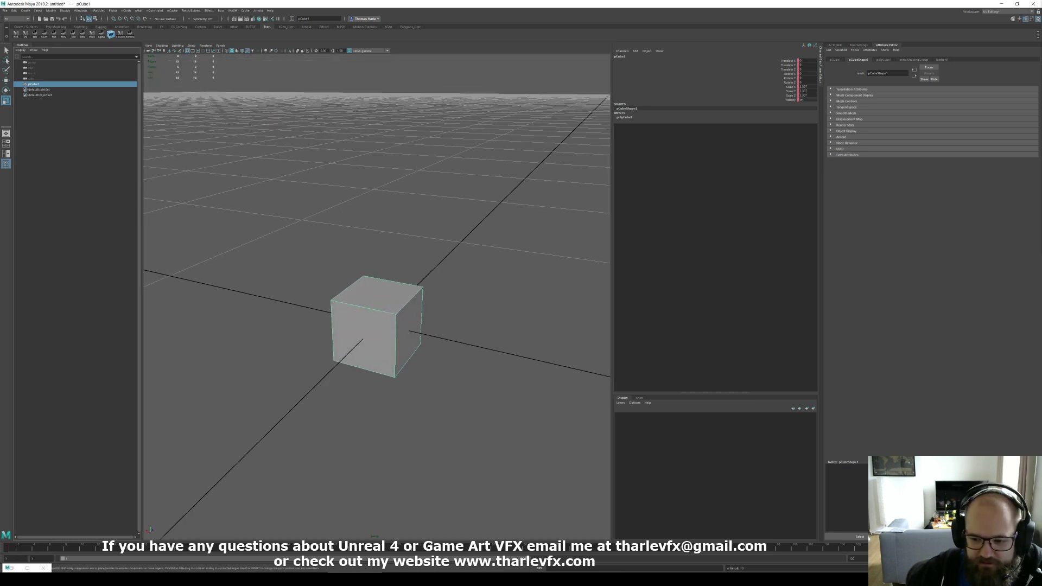
pyautogui.press('w')
pyautogui.scroll(-2, 411, 333)
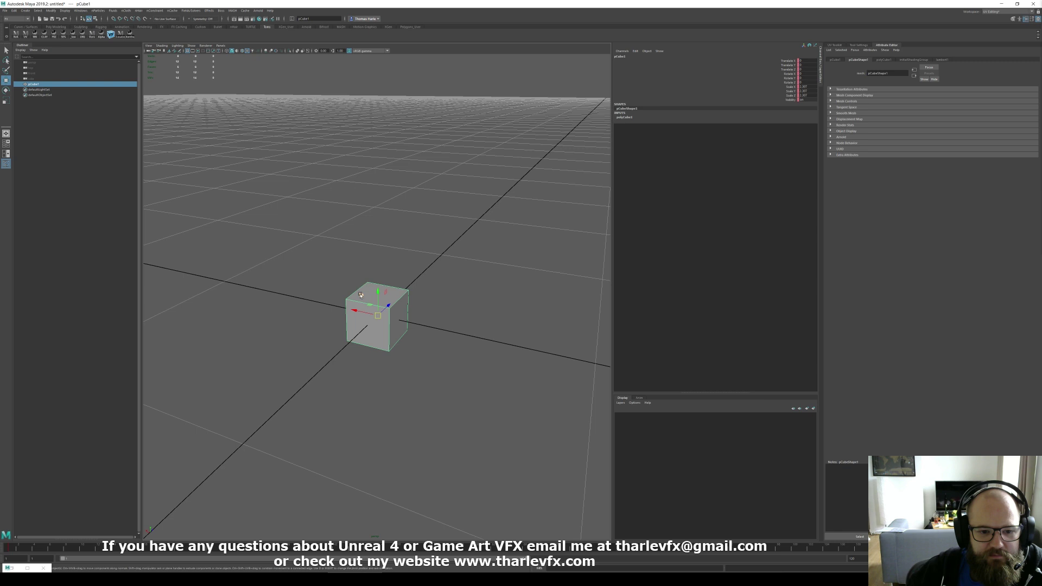
pyautogui.moveTo(360, 296); pyautogui.dragTo(304, 129)
pyautogui.press('e')
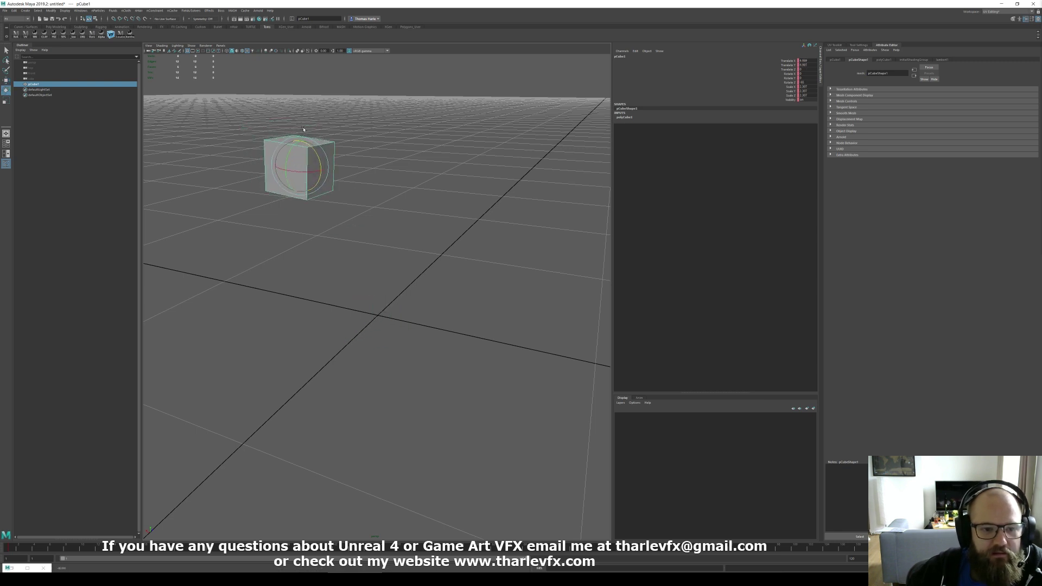
pyautogui.press('s')
# - Play back the cube's animation and return to the first frame
pyautogui.hotkey('alt', 'v')
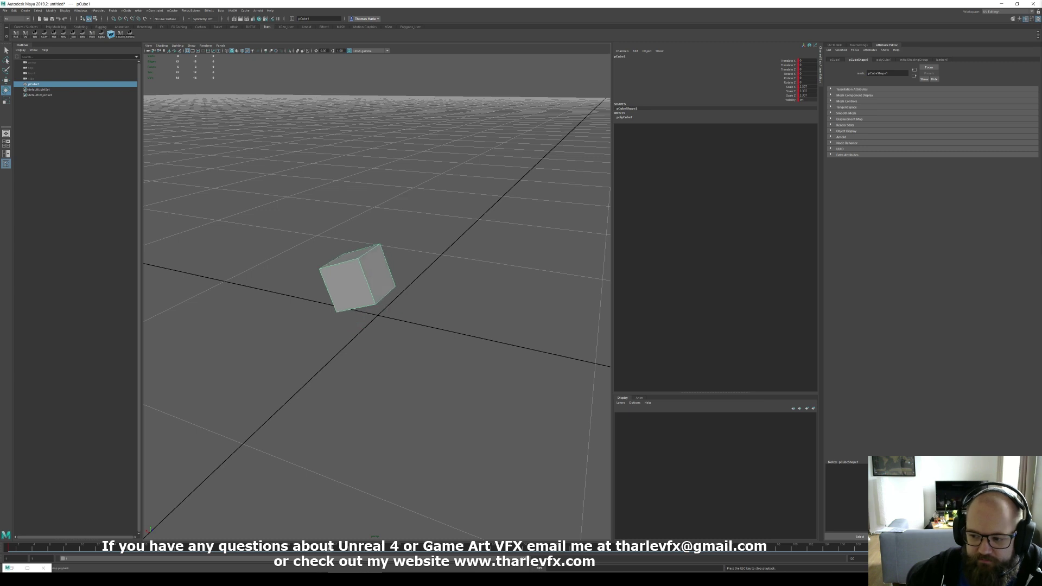
pyautogui.hotkey('alt', 'v')
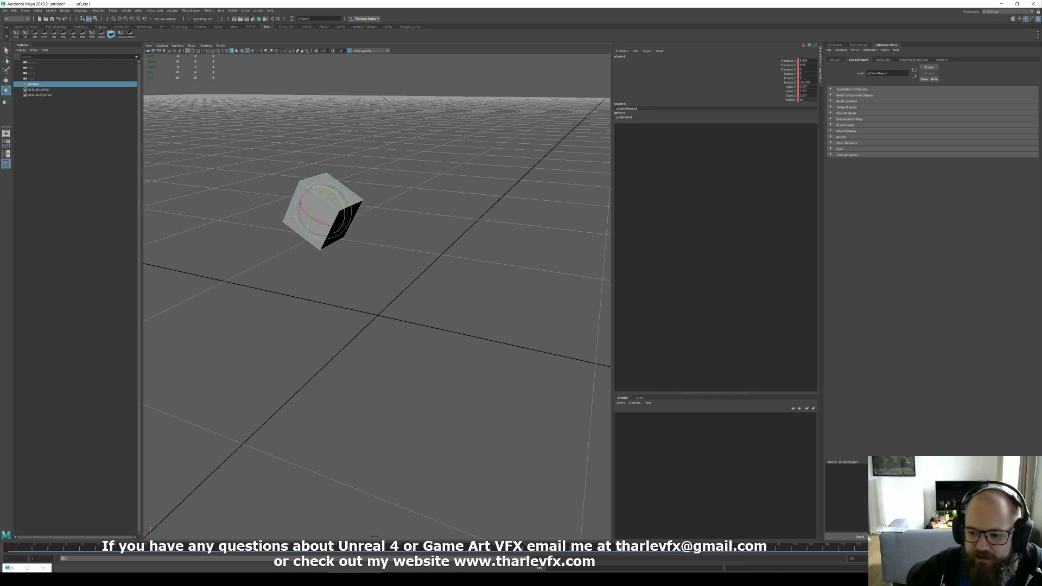
pyautogui.hotkey('alt', 'shift', 'v')
pyautogui.click(421, 324)
pyautogui.keyDown('alt'); pyautogui.moveTo(420, 324); pyautogui.dragTo(464, 352); pyautogui.keyUp('alt')
pyautogui.keyDown('alt'); pyautogui.moveTo(464, 352); pyautogui.dragTo(495, 369, button='right'); pyautogui.keyUp('alt')
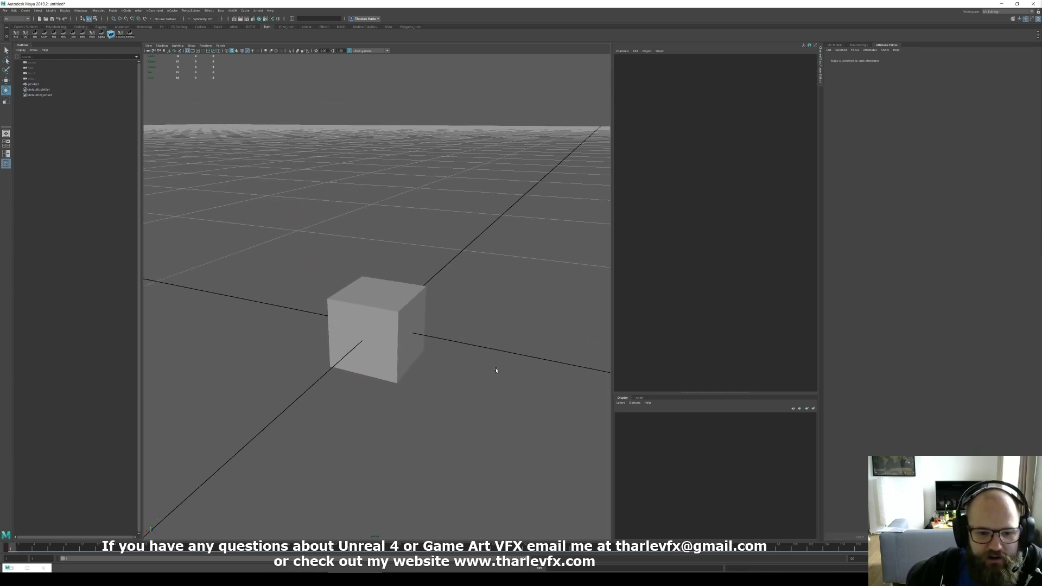
pyautogui.press('q')
pyautogui.moveTo(437, 274); pyautogui.dragTo(388, 326)
pyautogui.keyDown('alt'); pyautogui.moveTo(462, 314); pyautogui.dragTo(455, 280); pyautogui.keyUp('alt')
pyautogui.click(454, 281)
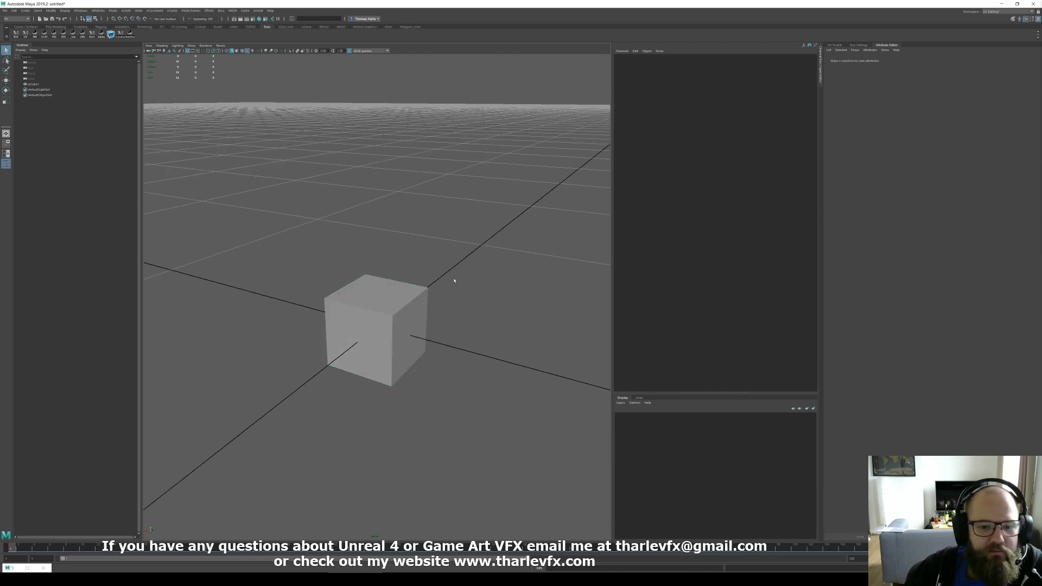
# - Create a locator and snap it to an upper corner vertex of the cube
pyautogui.click(25, 11)
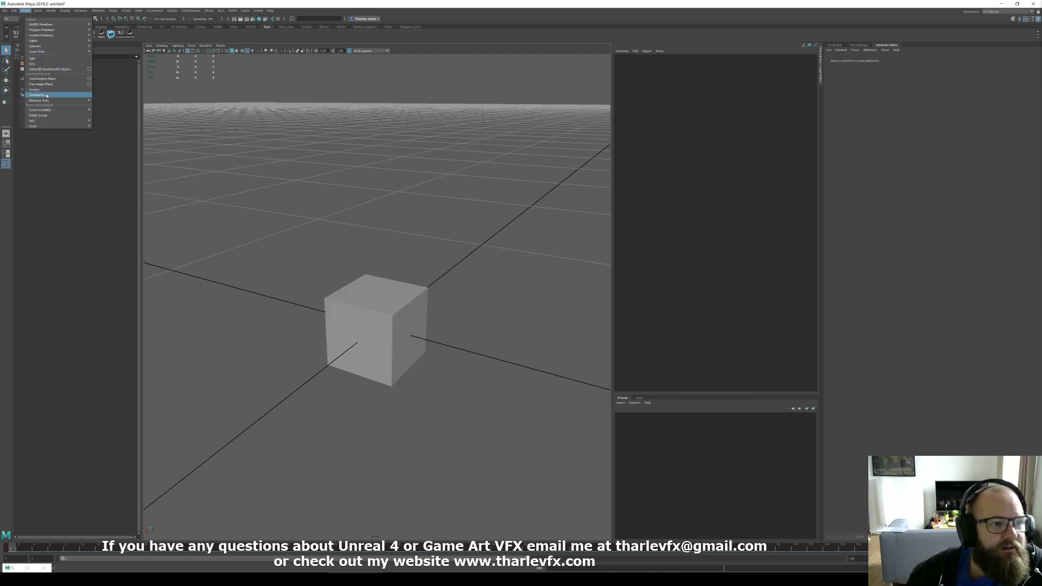
pyautogui.click(48, 93)
pyautogui.click(473, 342)
pyautogui.press('w')
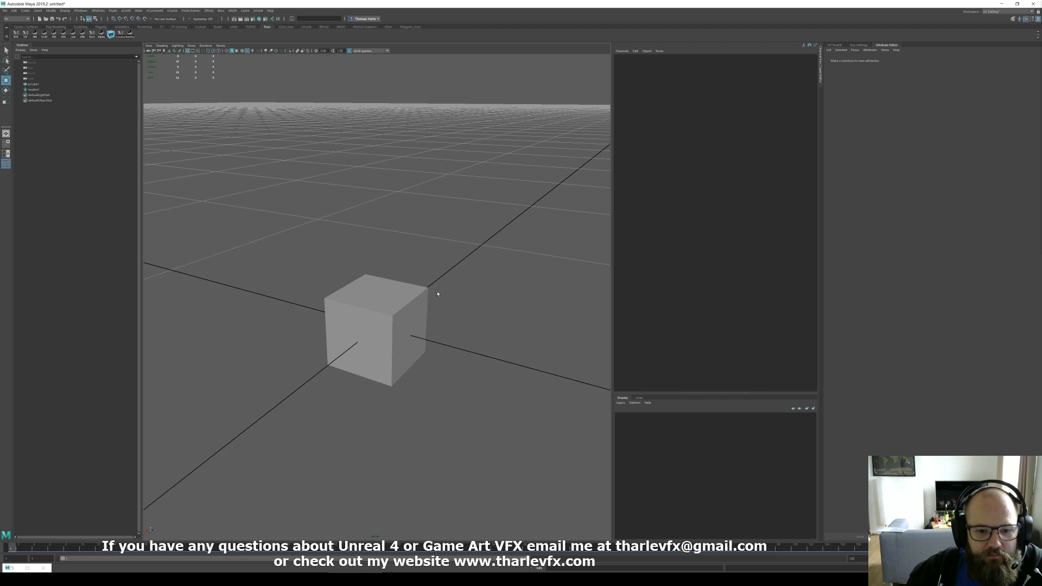
pyautogui.keyDown('alt'); pyautogui.moveTo(425, 293); pyautogui.dragTo(412, 312); pyautogui.keyUp('alt')
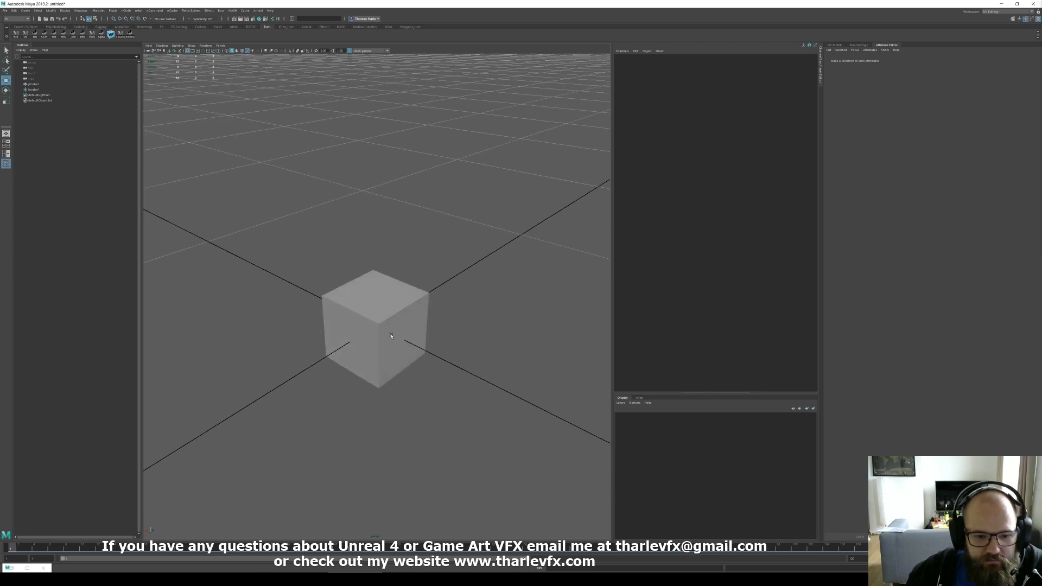
pyautogui.click(26, 11)
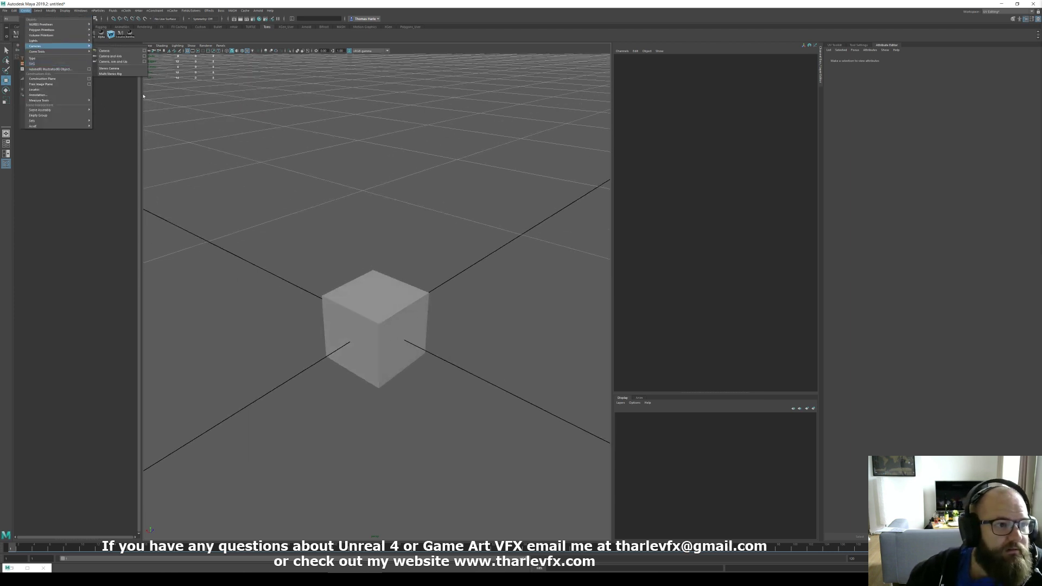
pyautogui.click(45, 91)
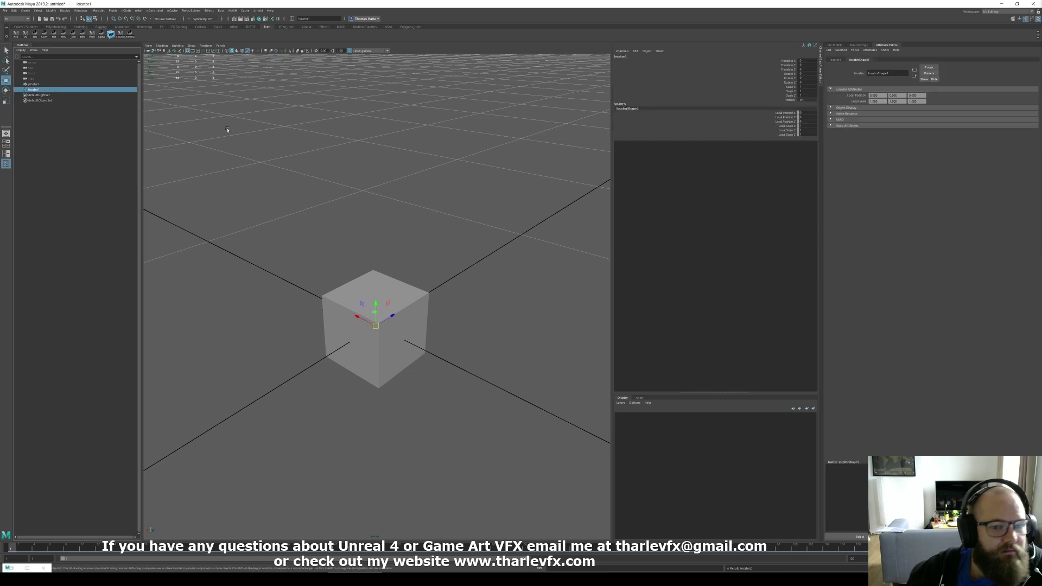
pyautogui.press('v')
pyautogui.moveTo(375, 326); pyautogui.dragTo(430, 293)
pyautogui.keyDown('alt'); pyautogui.moveTo(491, 322); pyautogui.dragTo(486, 342); pyautogui.keyUp('alt')
pyautogui.press('q')
pyautogui.click(461, 326)
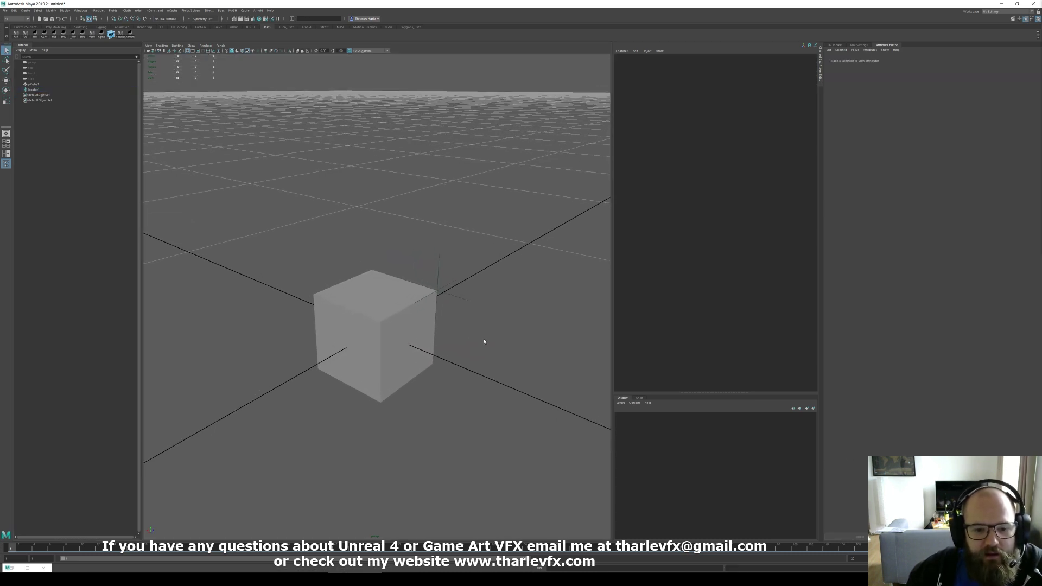
# - Parent the locator under the cube in the scene hierarchy and scrub the timeline to check it
pyautogui.click(456, 311)
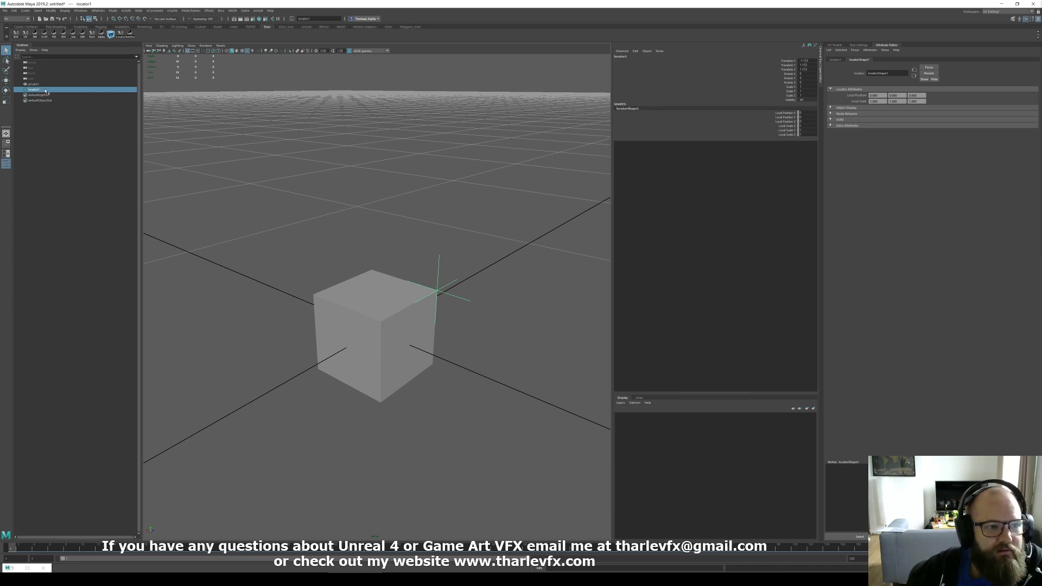
pyautogui.moveTo(41, 89); pyautogui.dragTo(39, 85)
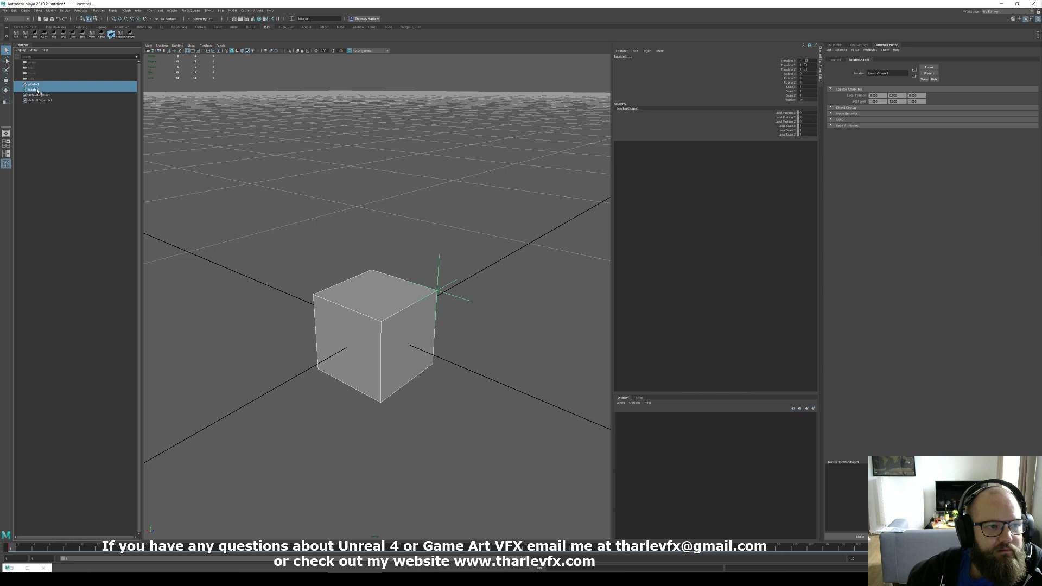
pyautogui.click(39, 89)
pyautogui.moveTo(40, 89); pyautogui.dragTo(37, 89, button='middle')
pyautogui.click(34, 85)
pyautogui.click(22, 85)
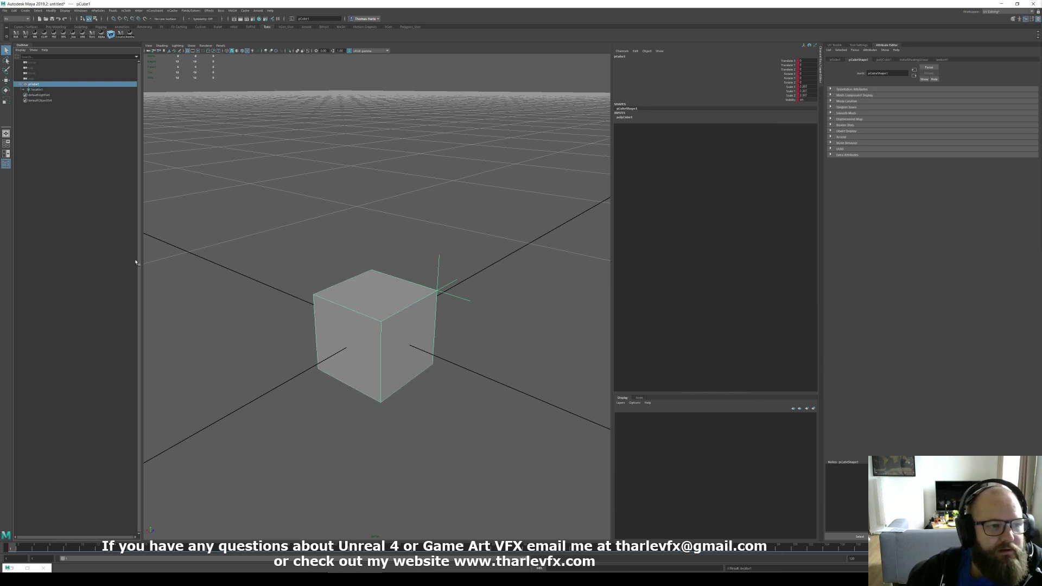
pyautogui.moveTo(13, 550); pyautogui.dragTo(9, 518)
pyautogui.click(522, 435)
# - Bake the locator's animation with Bake Simulation, using the selected hierarchy, all keyable channels and the time slider range
pyautogui.moveTo(476, 255); pyautogui.dragTo(454, 312)
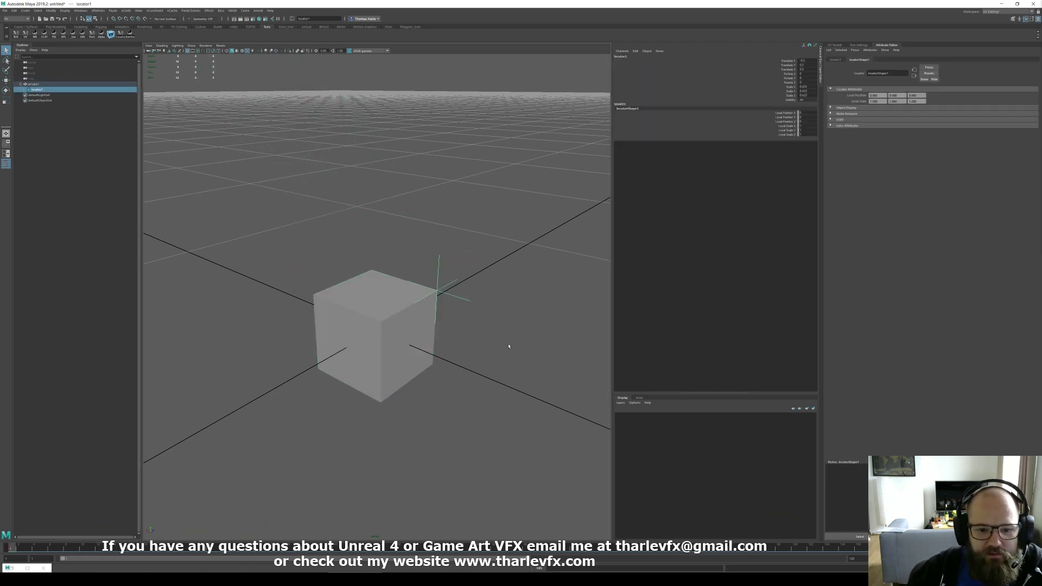
pyautogui.keyDown('alt'); pyautogui.moveTo(512, 331); pyautogui.dragTo(519, 335); pyautogui.keyUp('alt')
pyautogui.click(15, 10)
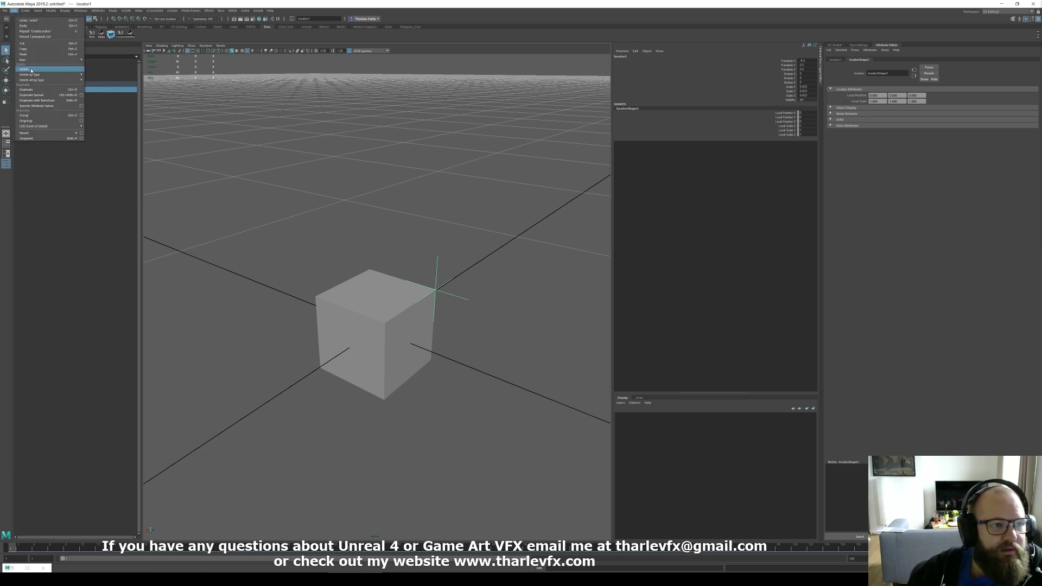
pyautogui.moveTo(32, 61)
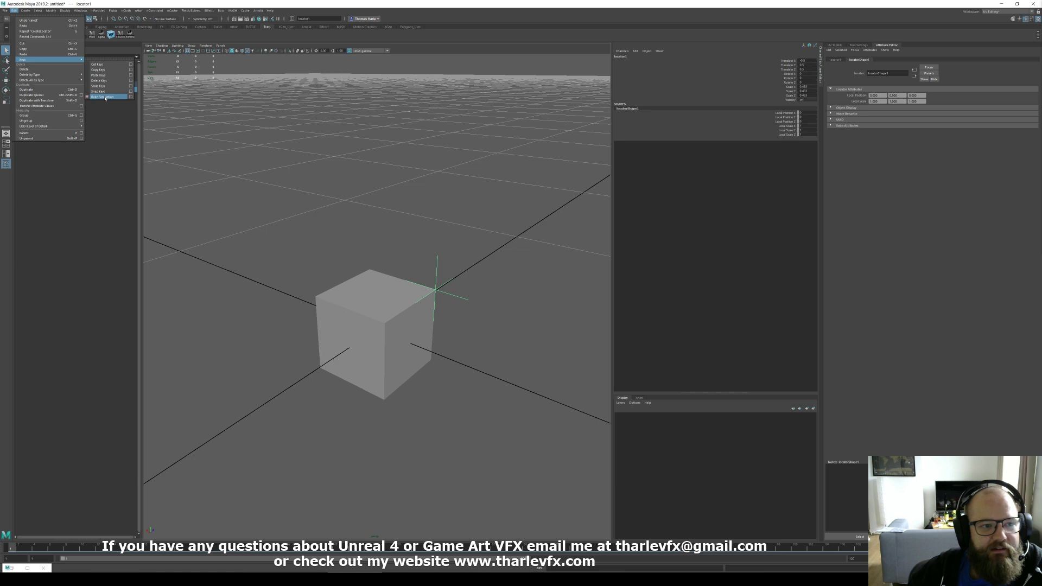
pyautogui.click(131, 97)
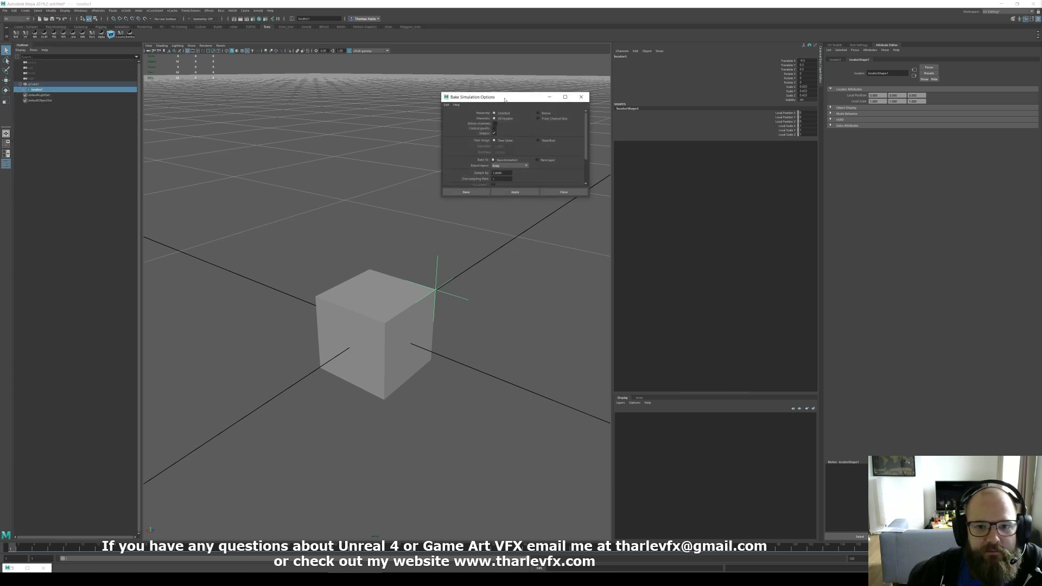
pyautogui.moveTo(504, 100); pyautogui.dragTo(518, 90)
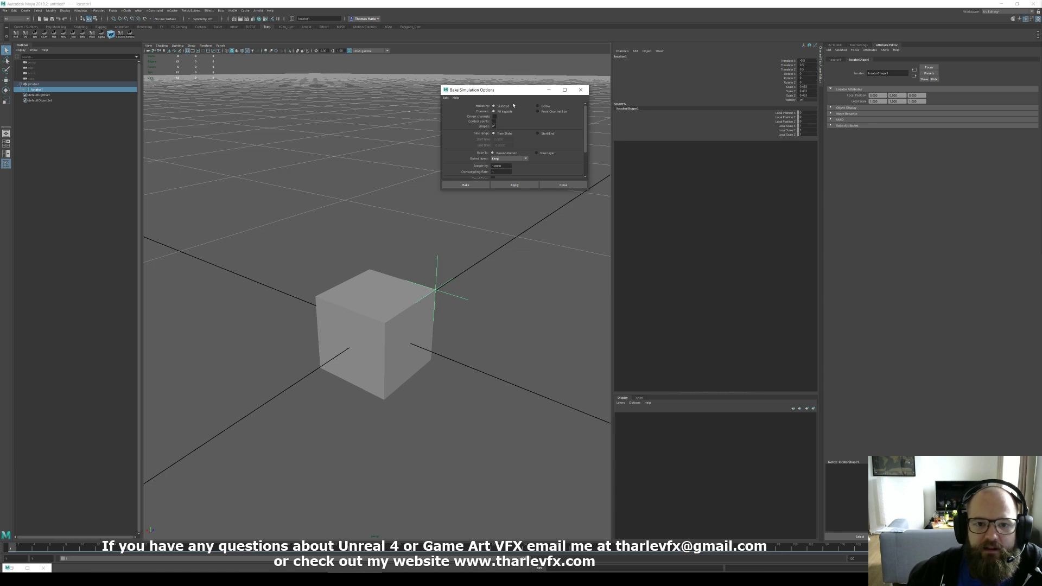
pyautogui.click(515, 186)
pyautogui.click(481, 284)
pyautogui.click(464, 297)
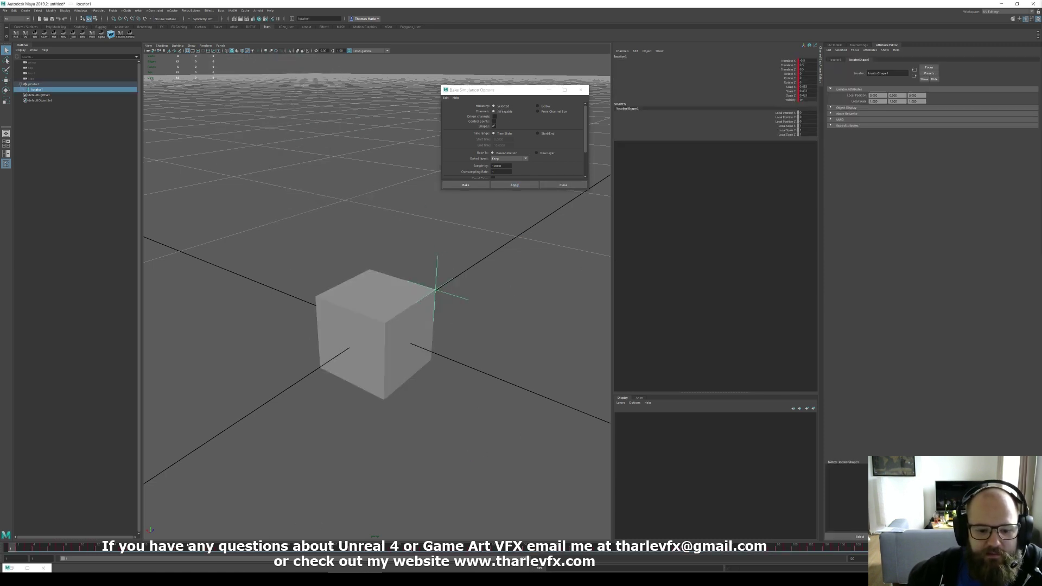
# - Examine the baked locator's keys and its motion with the cube across the timeline
pyautogui.moveTo(19, 540); pyautogui.dragTo(14, 515)
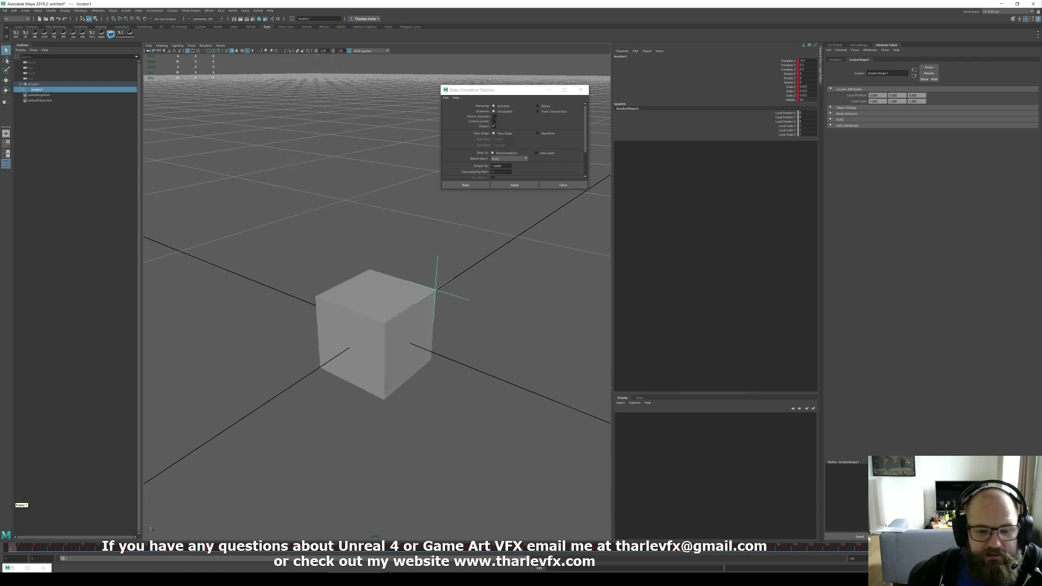
pyautogui.click(467, 290)
pyautogui.click(464, 298)
pyautogui.click(496, 278)
pyautogui.keyDown('alt'); pyautogui.moveTo(500, 306); pyautogui.dragTo(435, 324); pyautogui.keyUp('alt')
pyautogui.click(476, 340)
pyautogui.moveTo(468, 282); pyautogui.dragTo(446, 319)
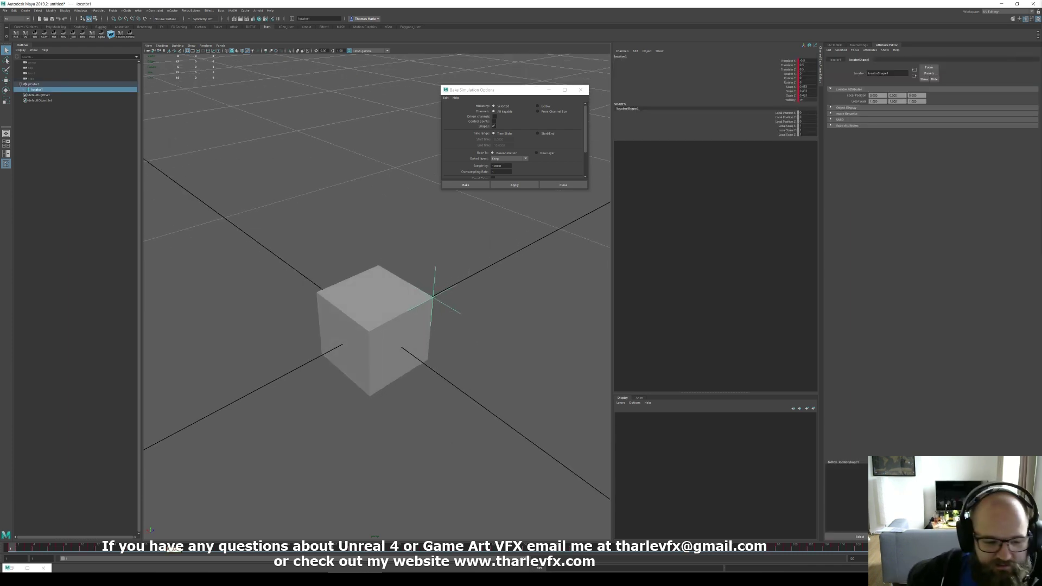
pyautogui.click(71, 552)
pyautogui.moveTo(71, 552); pyautogui.dragTo(454, 544)
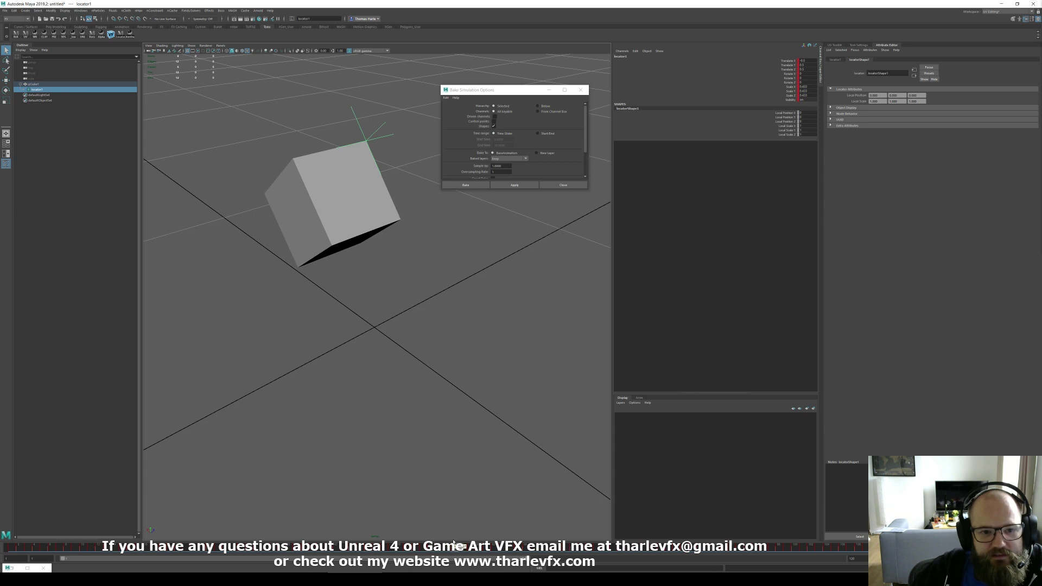
# - Return to the first frame and add a nonlinear Twist deformer to the cube
pyautogui.click(330, 215)
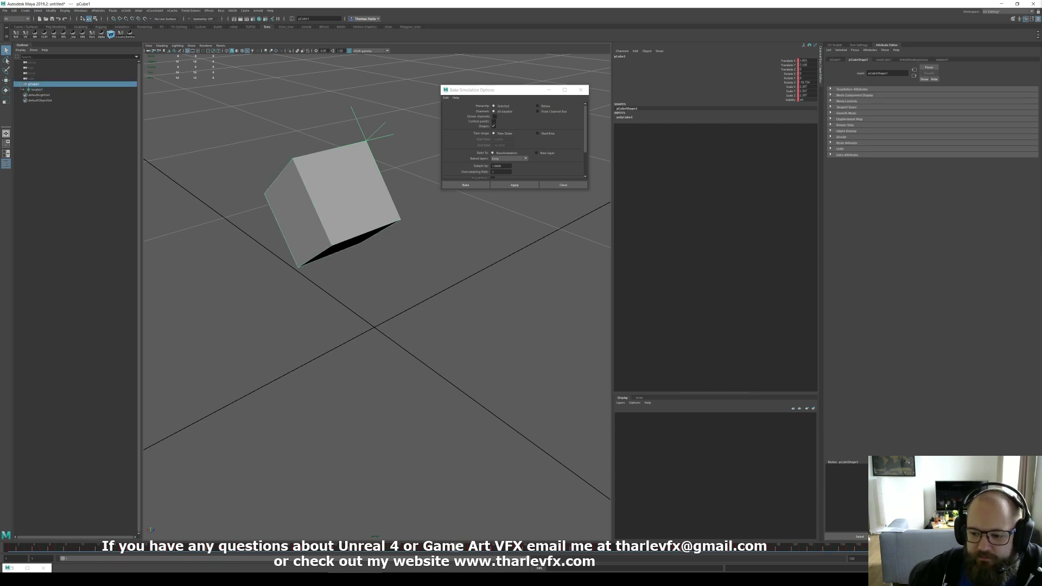
pyautogui.click(963, 548)
pyautogui.click(488, 364)
pyautogui.click(389, 344)
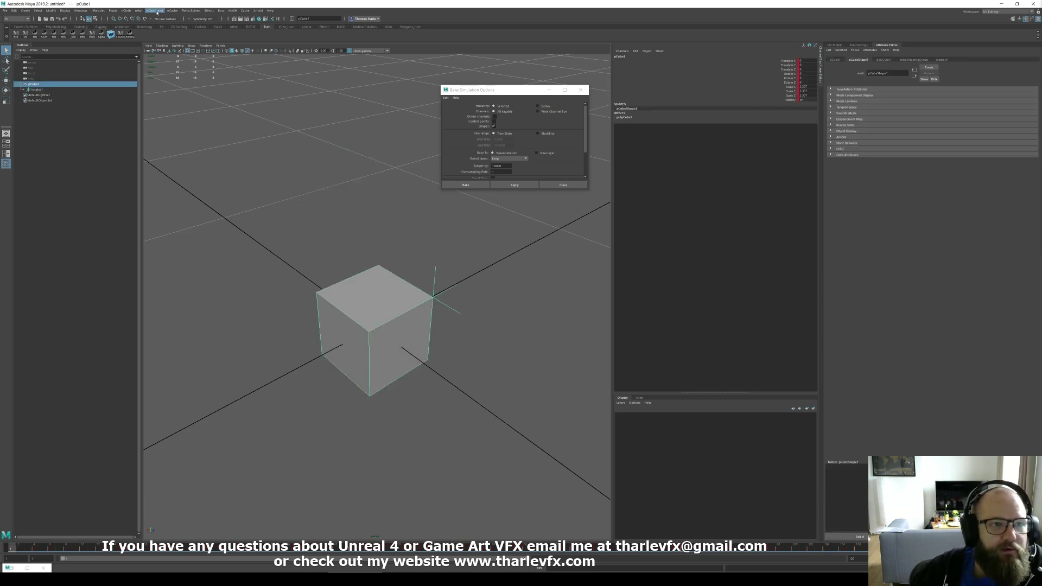
pyautogui.click(8, 19)
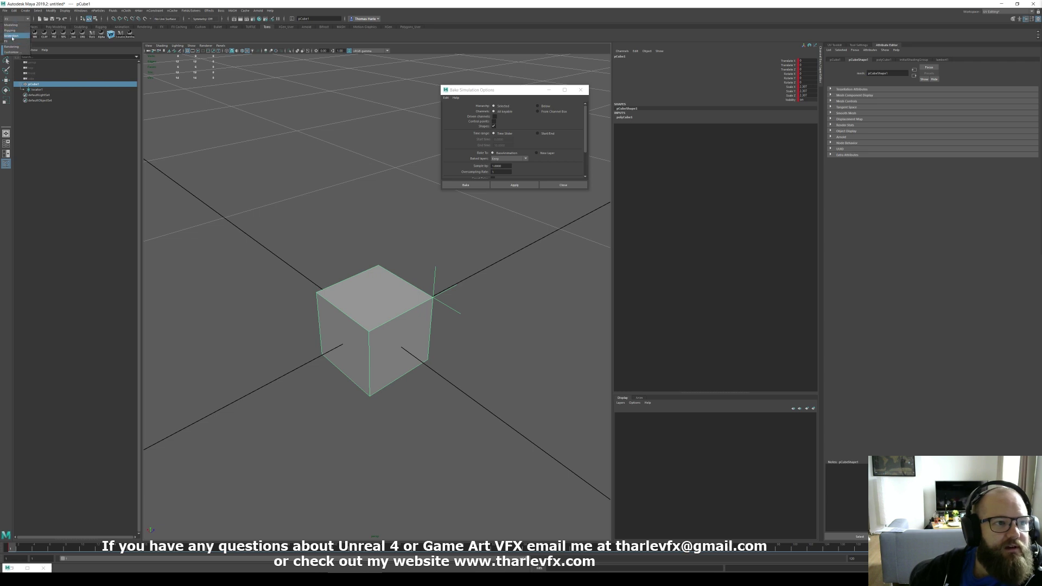
pyautogui.click(16, 34)
pyautogui.click(137, 10)
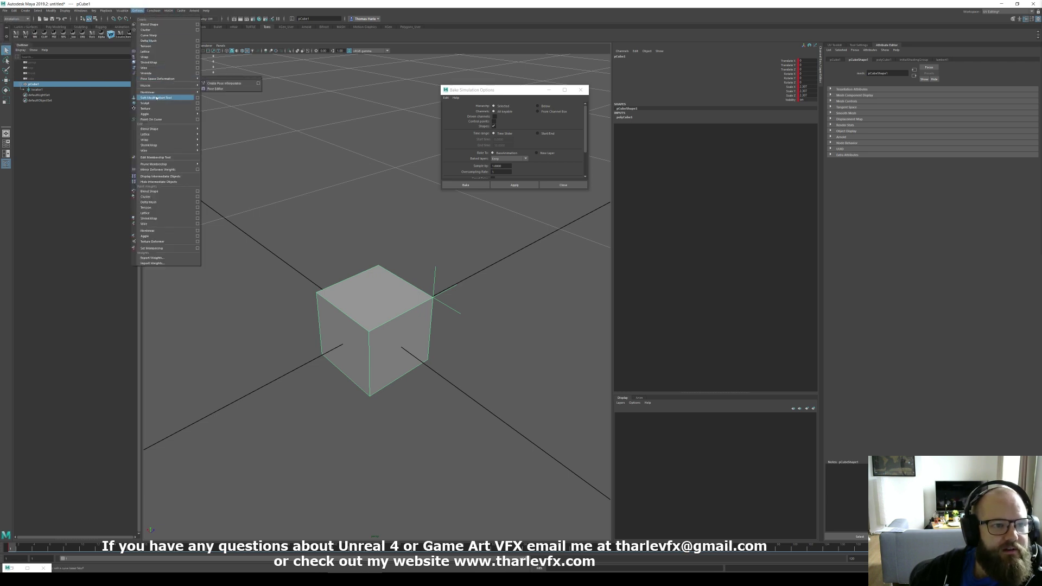
pyautogui.moveTo(162, 93)
pyautogui.click(212, 118)
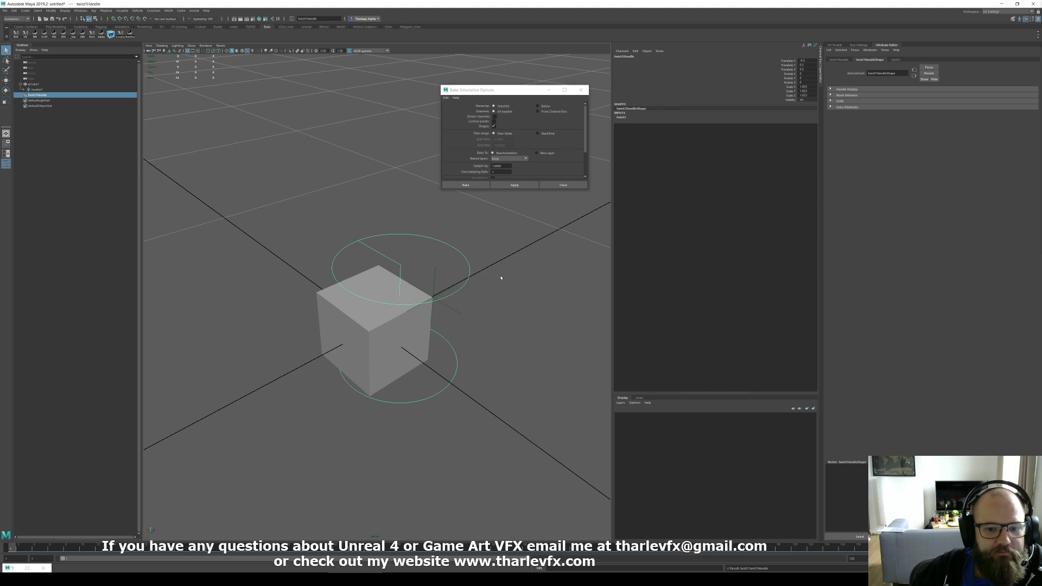
# - Key the twist deformer's End Angle at the first frame and move to the last frame
pyautogui.click(624, 118)
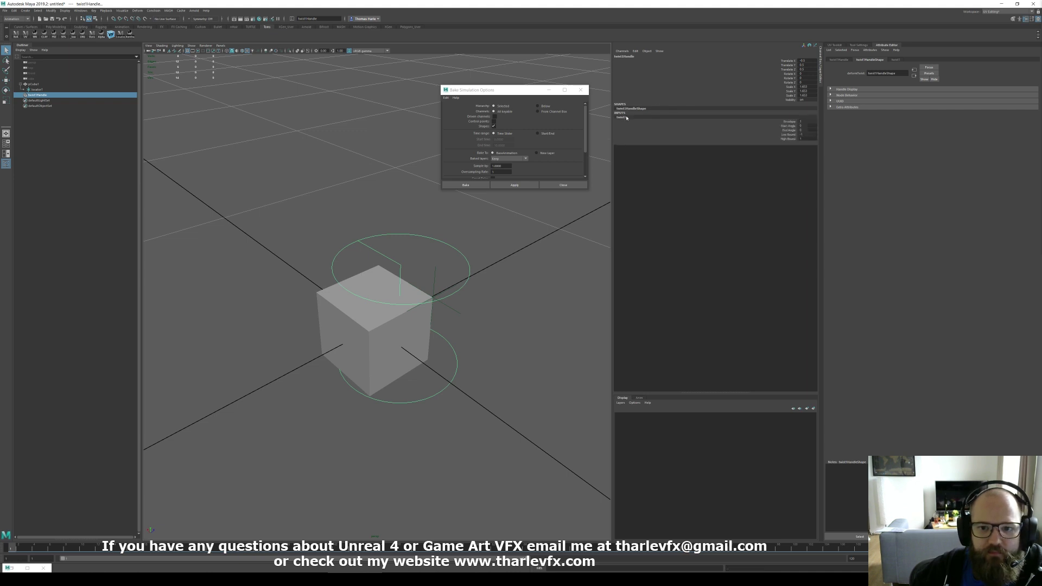
pyautogui.rightClick(789, 131)
pyautogui.click(814, 145)
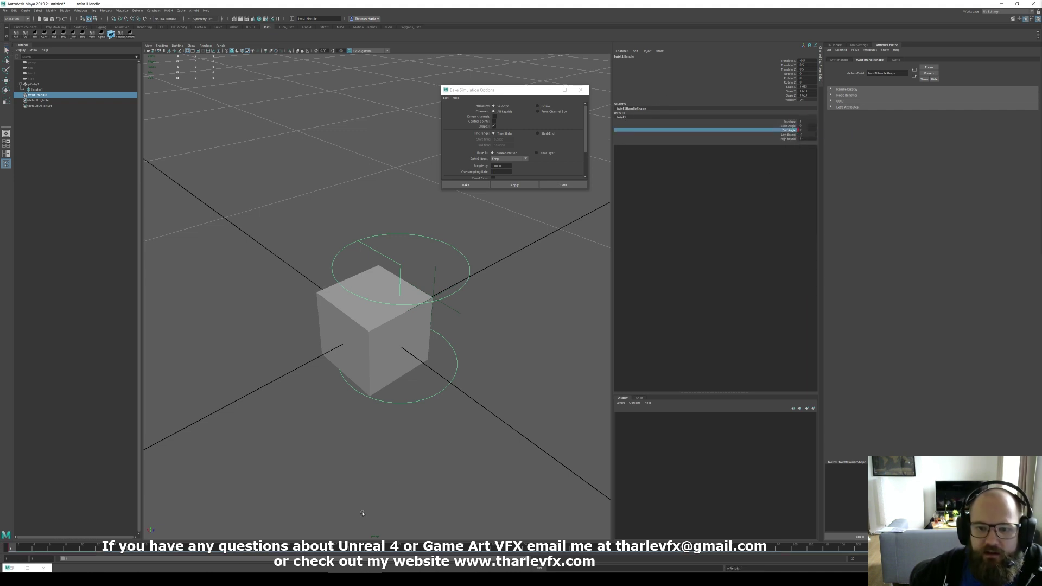
pyautogui.moveTo(371, 545); pyautogui.dragTo(869, 539)
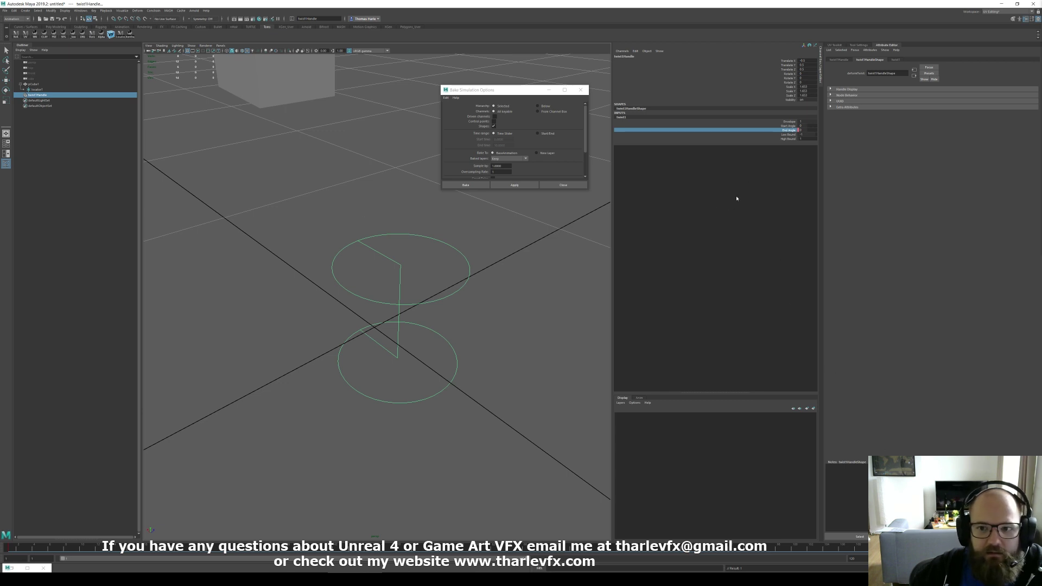
# - Try changing the twist's End Angle at the end and partway through the cube's animation, and undo the changes
pyautogui.click(805, 131)
pyautogui.write('1')
pyautogui.press('Return')
pyautogui.click(790, 130)
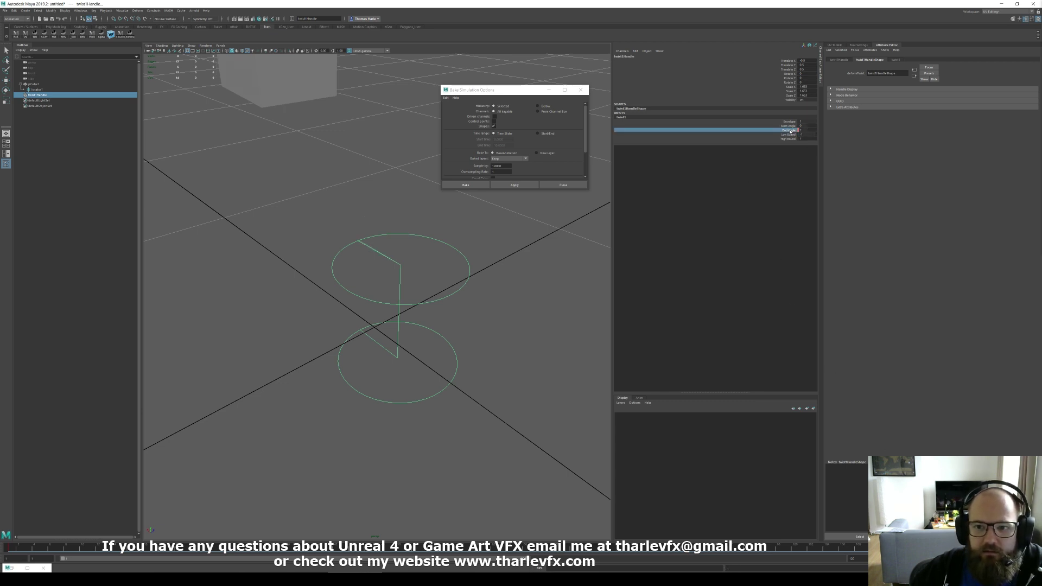
pyautogui.keyDown('alt'); pyautogui.moveTo(333, 201); pyautogui.dragTo(347, 256); pyautogui.keyUp('alt')
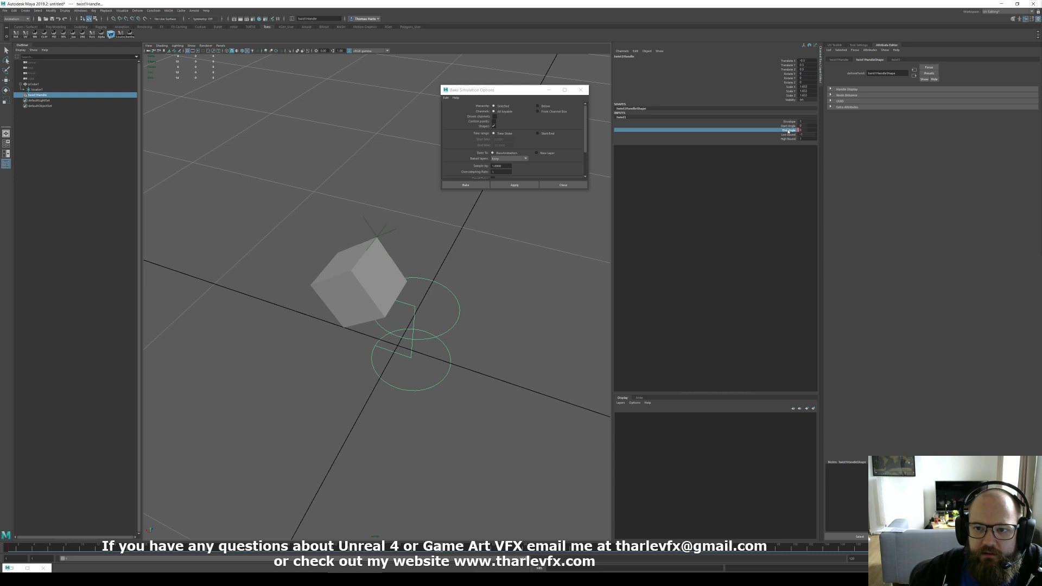
pyautogui.moveTo(489, 282); pyautogui.dragTo(559, 312, button='middle')
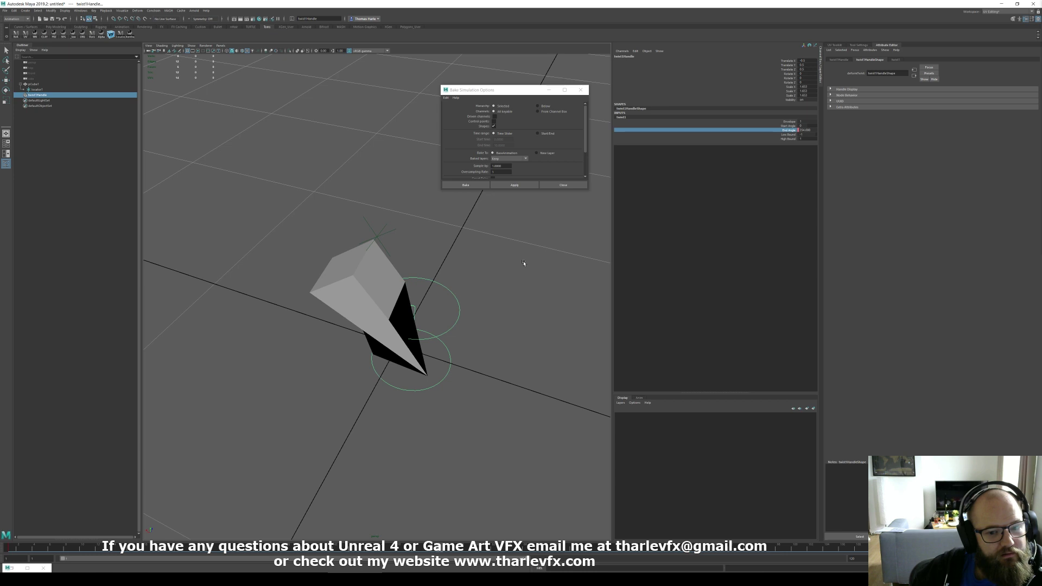
pyautogui.hotkey('ctrl', 'z')
pyautogui.hotkey('ctrl', 'z')
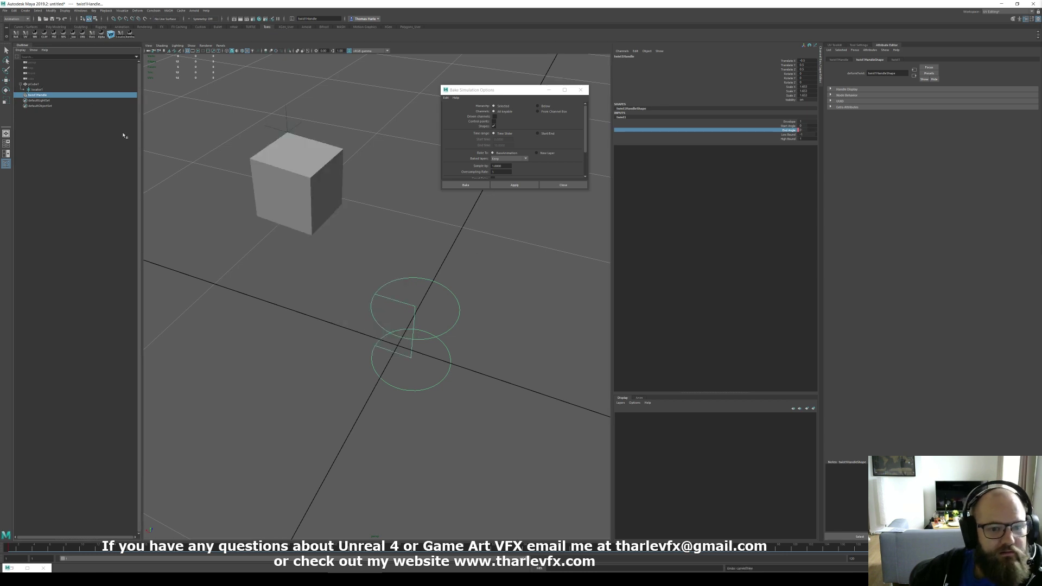
pyautogui.hotkey('ctrl', 'z')
# - Parent the twist handle under the cube and test its End Angle at a frame midway through the animation
pyautogui.click(37, 96)
pyautogui.moveTo(36, 95); pyautogui.dragTo(36, 85, button='middle')
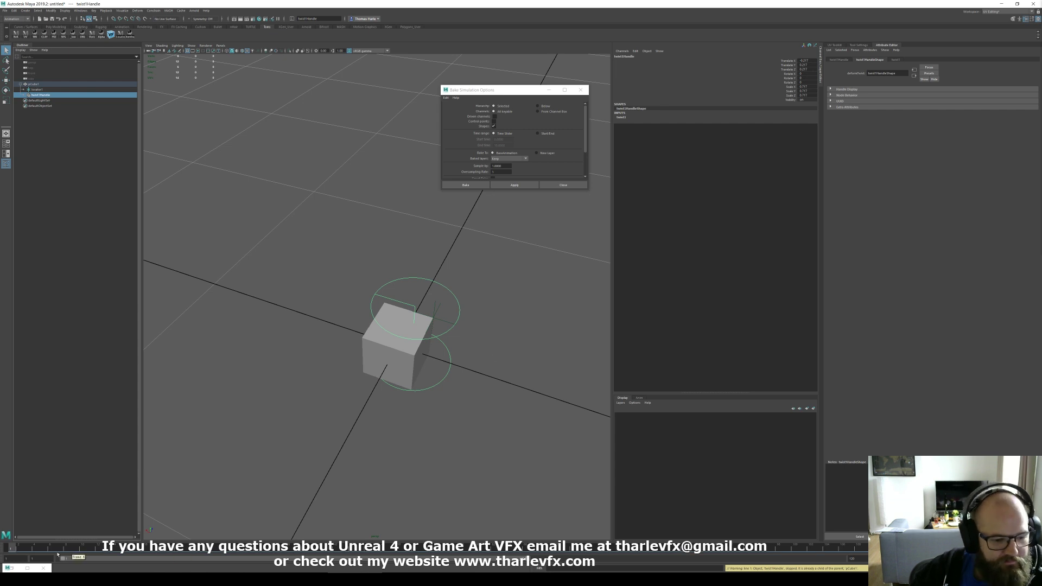
pyautogui.moveTo(24, 547); pyautogui.dragTo(449, 549)
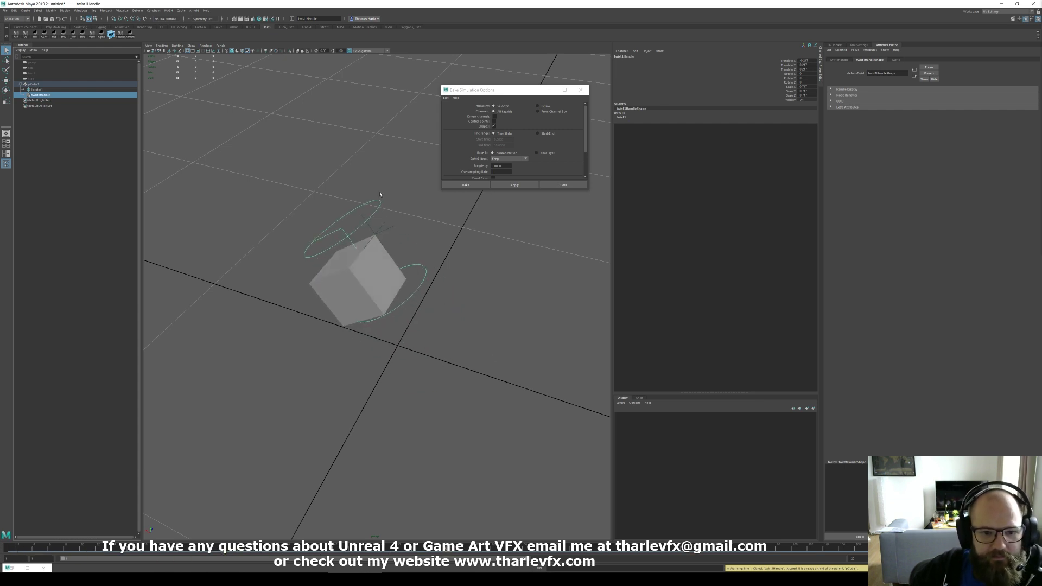
pyautogui.click(659, 131)
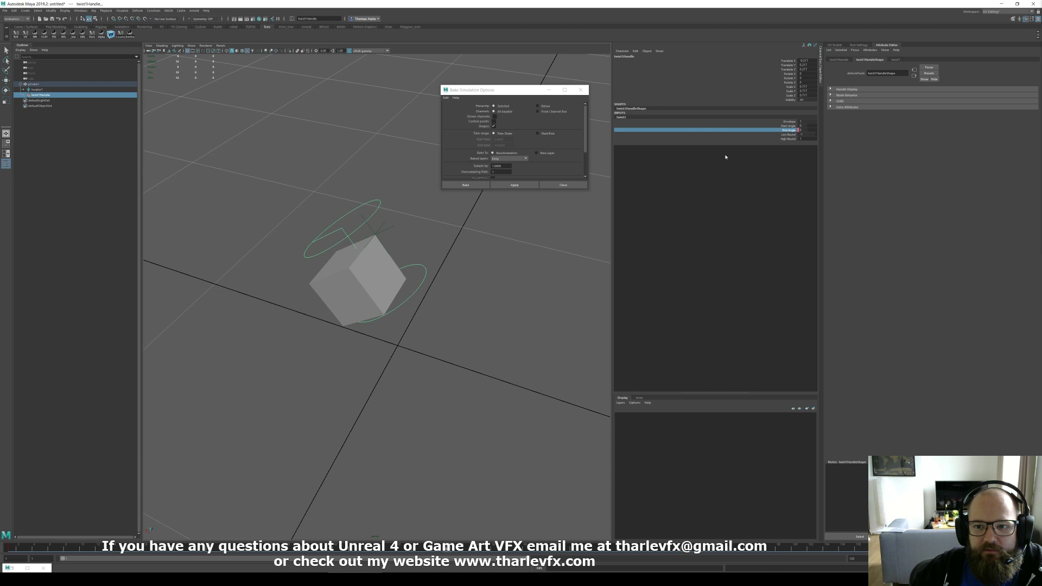
pyautogui.moveTo(481, 246); pyautogui.dragTo(457, 249, button='middle')
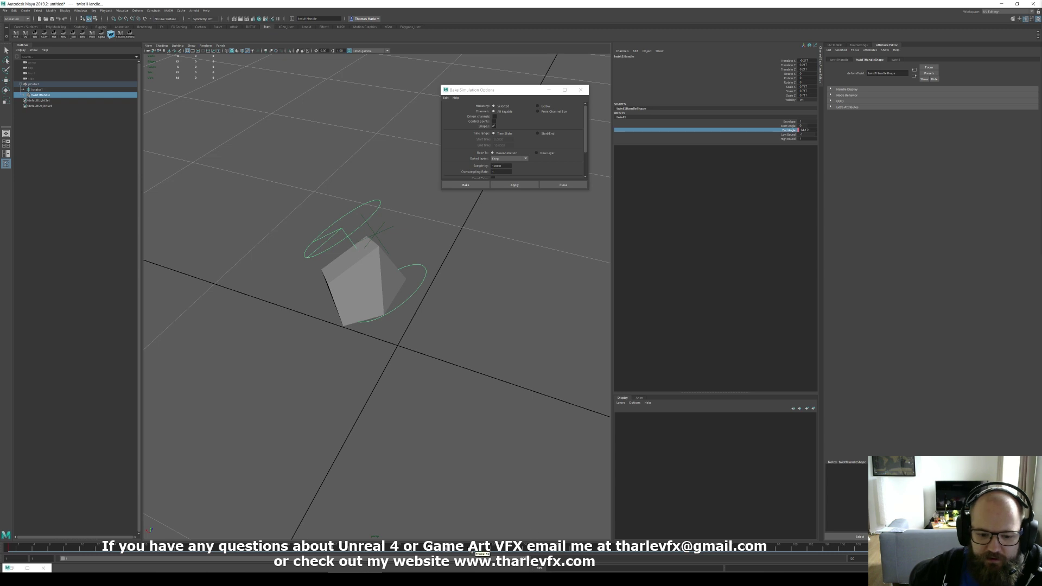
# - At the last frame, twist the cube strongly with End Angle, key the value and scrub back to the first frame
pyautogui.moveTo(483, 551); pyautogui.dragTo(754, 550)
pyautogui.keyDown('alt'); pyautogui.moveTo(377, 270); pyautogui.dragTo(442, 293); pyautogui.keyUp('alt')
pyautogui.keyDown('alt'); pyautogui.moveTo(442, 294); pyautogui.dragTo(463, 341, button='right'); pyautogui.keyUp('alt')
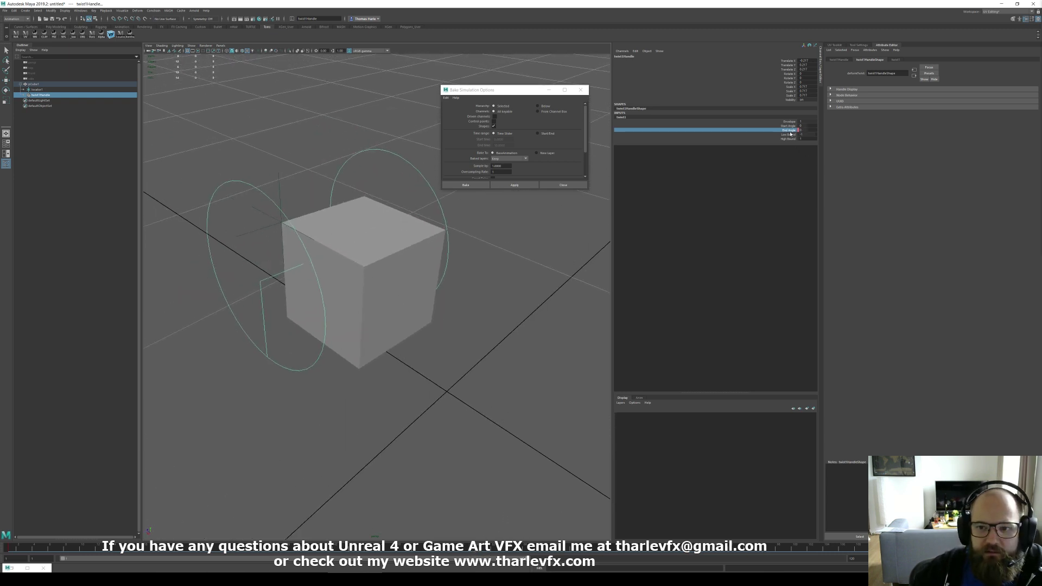
pyautogui.moveTo(556, 244); pyautogui.dragTo(744, 160, button='middle')
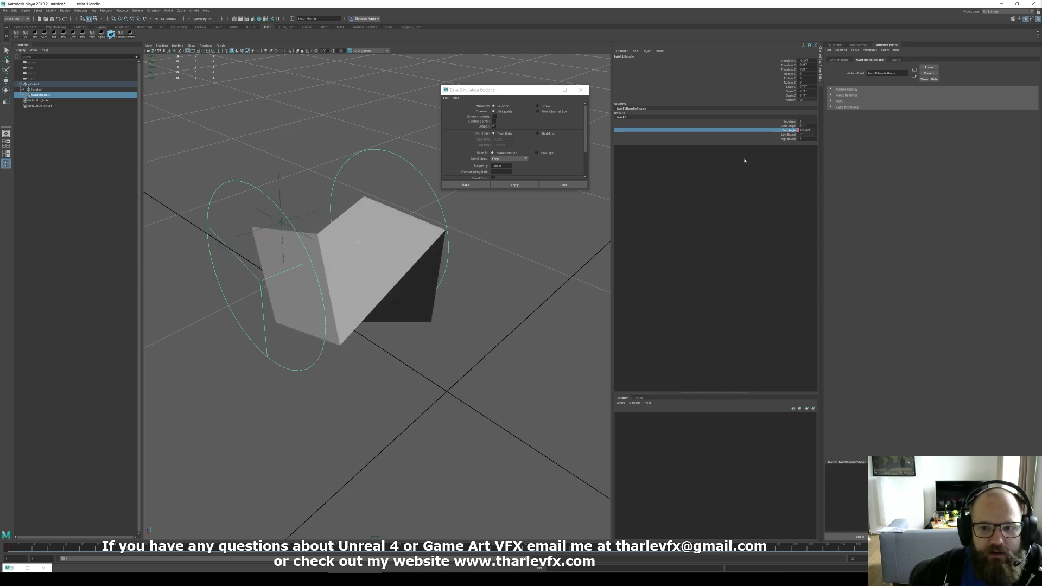
pyautogui.click(811, 130)
pyautogui.rightClick(790, 132)
pyautogui.click(800, 143)
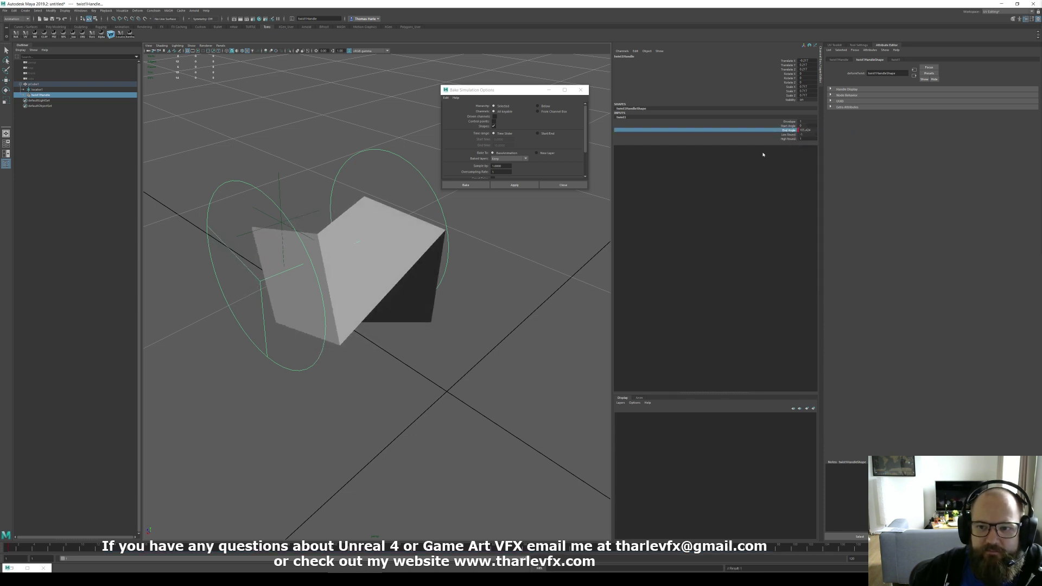
pyautogui.moveTo(852, 548); pyautogui.dragTo(11, 453)
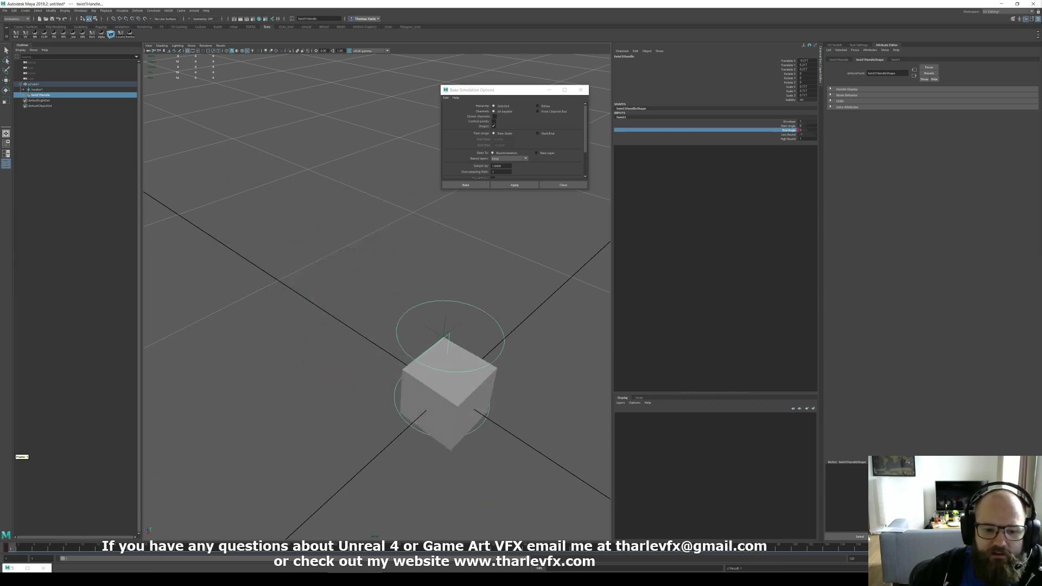
# - Switch to the FX toolset and create hair on the cube
pyautogui.click(371, 414)
pyautogui.keyDown('alt'); pyautogui.moveTo(371, 414); pyautogui.dragTo(493, 368); pyautogui.keyUp('alt')
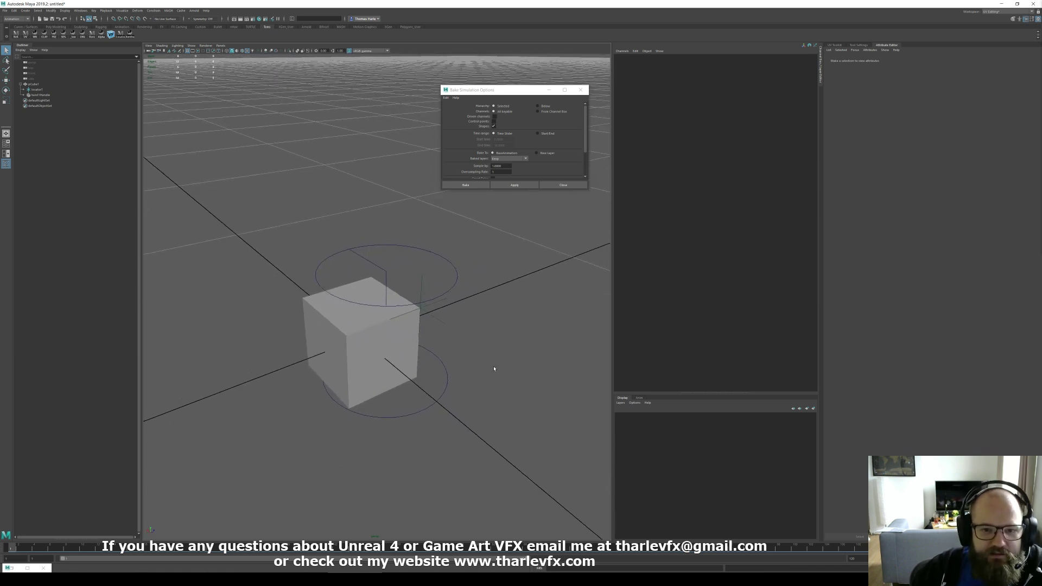
pyautogui.click(17, 18)
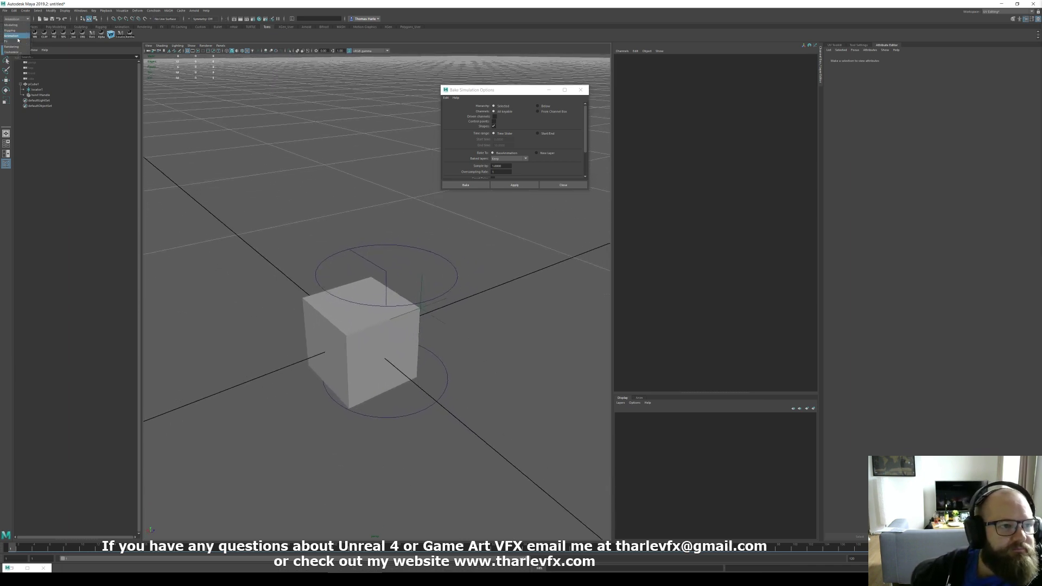
pyautogui.click(18, 43)
pyautogui.click(355, 312)
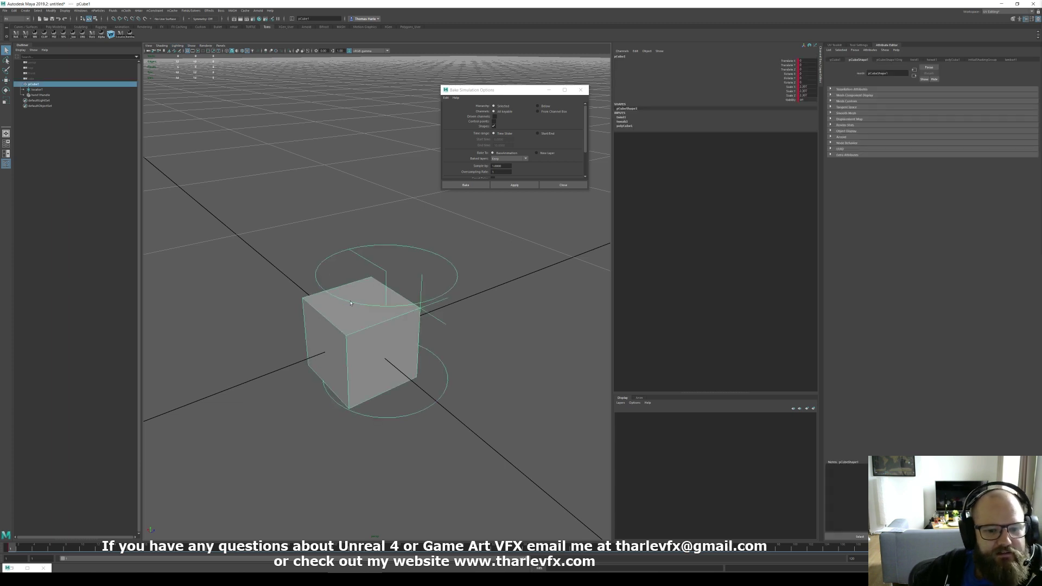
pyautogui.click(110, 11)
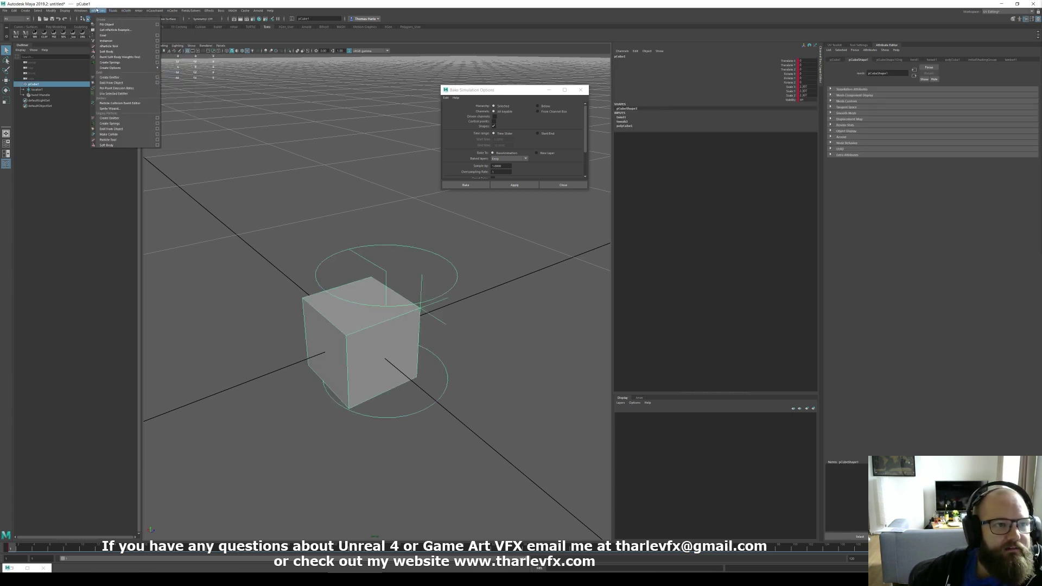
pyautogui.moveTo(139, 11)
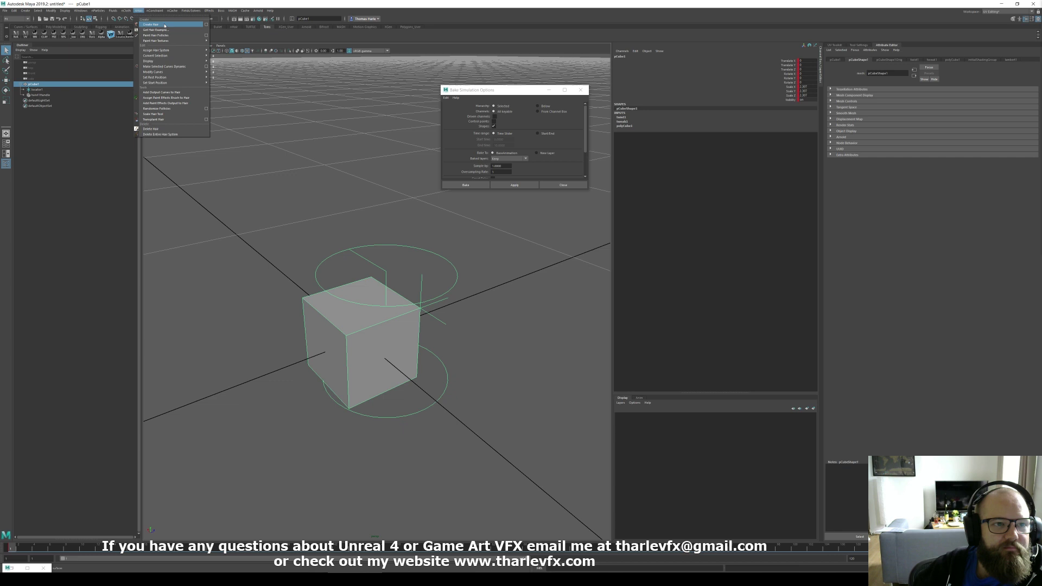
pyautogui.click(151, 24)
# - Delete the generated pfxHair object and the curve under the cube's follicle, keeping the follicle itself
pyautogui.moveTo(341, 251)
pyautogui.keyDown('alt'); pyautogui.mouseDown()
pyautogui.moveTo(348, 242)
pyautogui.moveTo(361, 254)
pyautogui.mouseUp(); pyautogui.keyUp('alt')
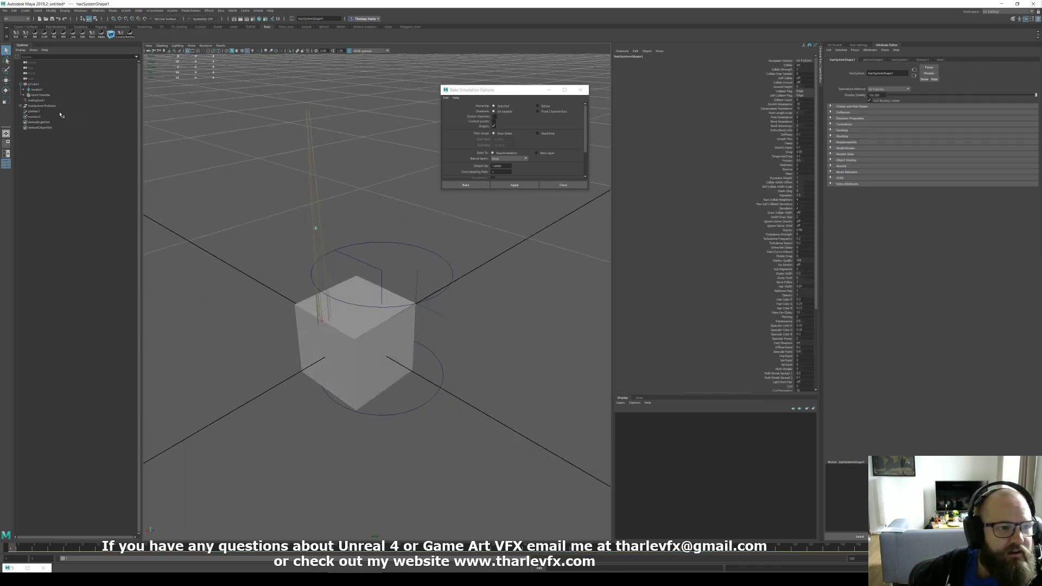
pyautogui.click(35, 111)
pyautogui.press('Delete')
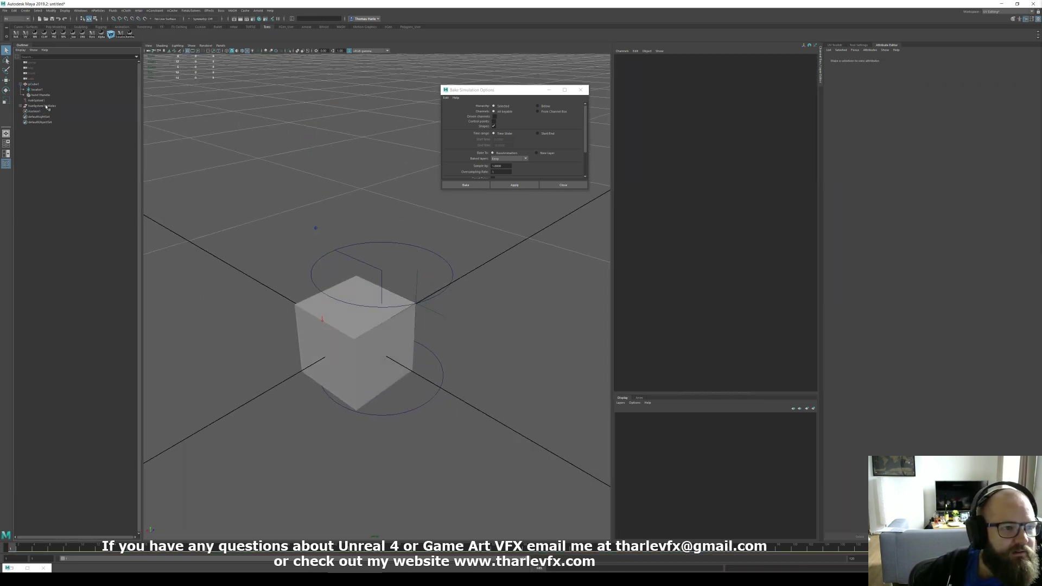
pyautogui.click(46, 107)
pyautogui.click(21, 106)
pyautogui.click(53, 112)
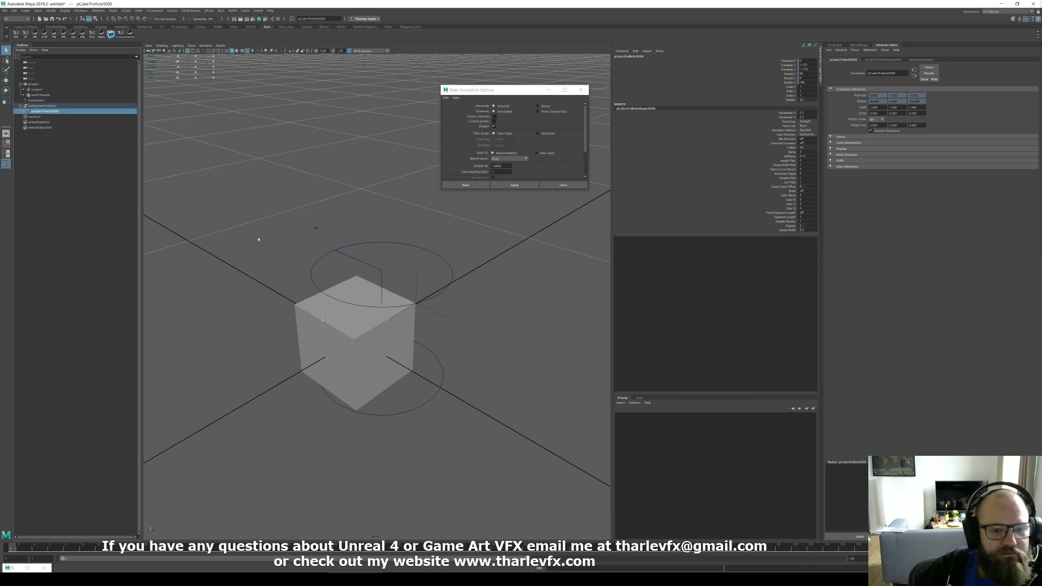
pyautogui.click(25, 112)
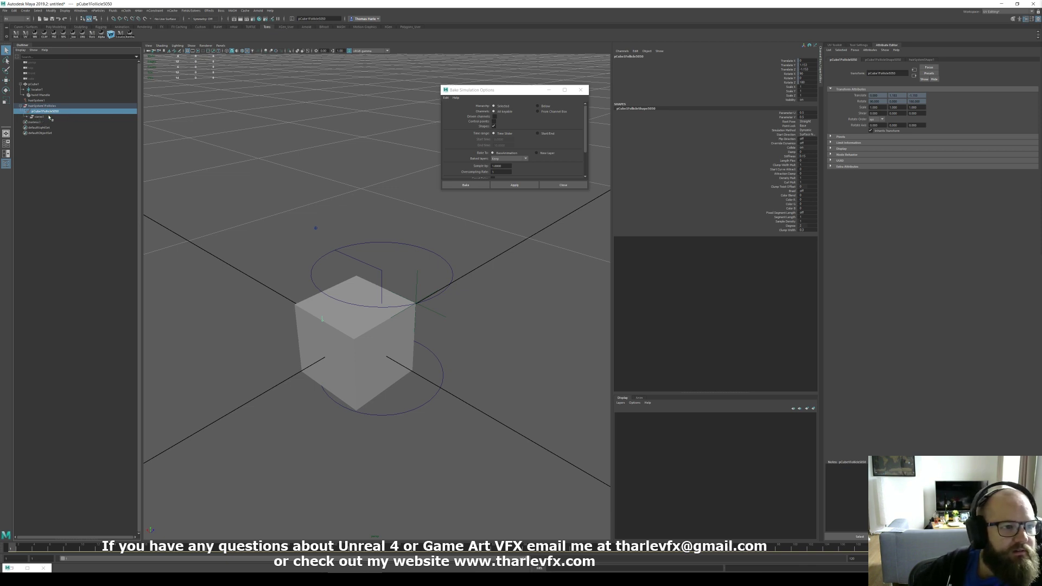
pyautogui.click(39, 117)
pyautogui.press('Delete')
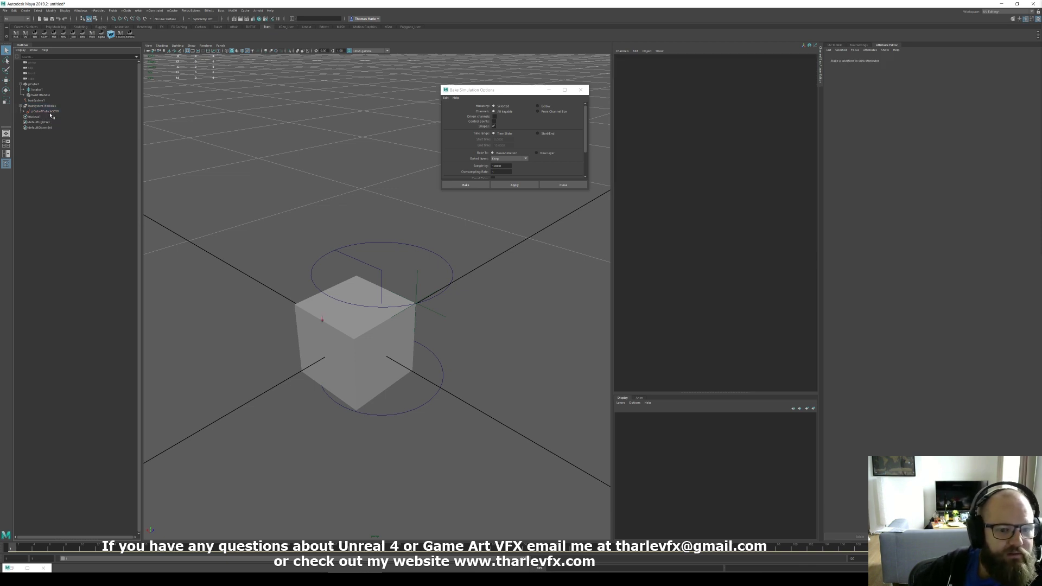
# - Select the follicle, scrub the timeline to check its motion on the twisting cube, and return to the first frame
pyautogui.click(56, 111)
pyautogui.keyDown('alt'); pyautogui.moveTo(232, 298); pyautogui.dragTo(270, 283); pyautogui.keyUp('alt')
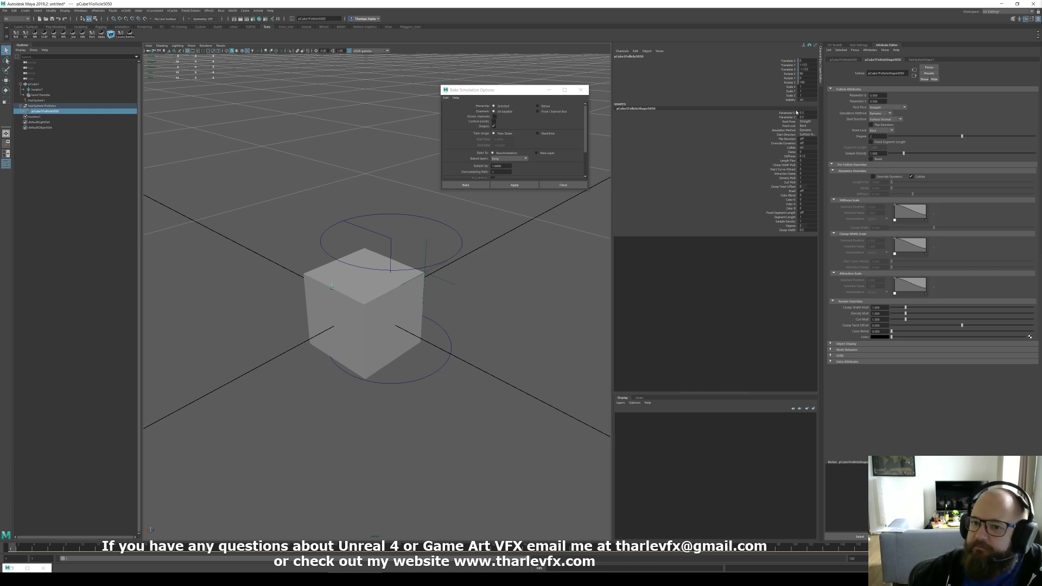
pyautogui.click(387, 300)
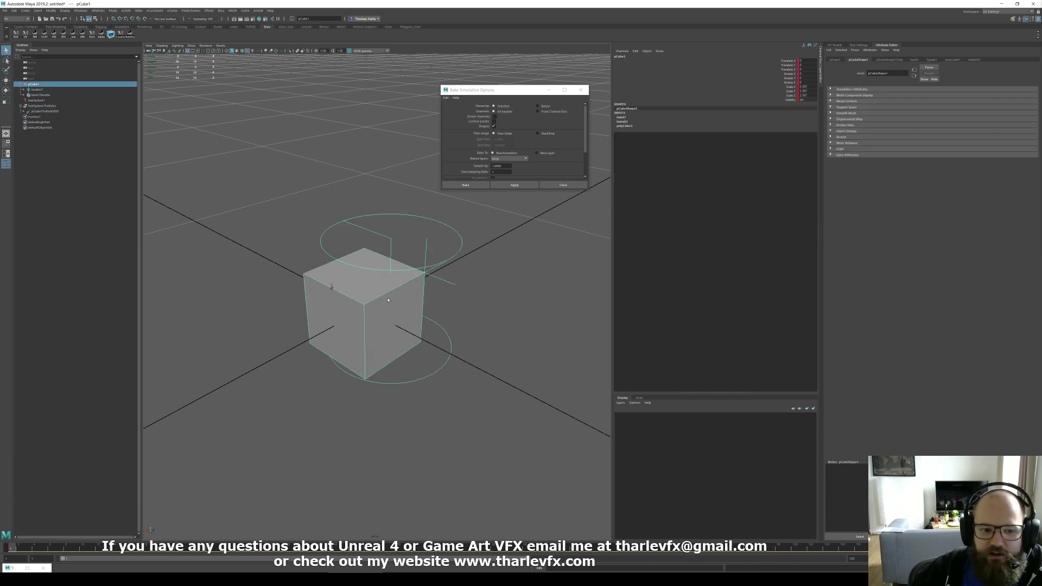
pyautogui.click(320, 281)
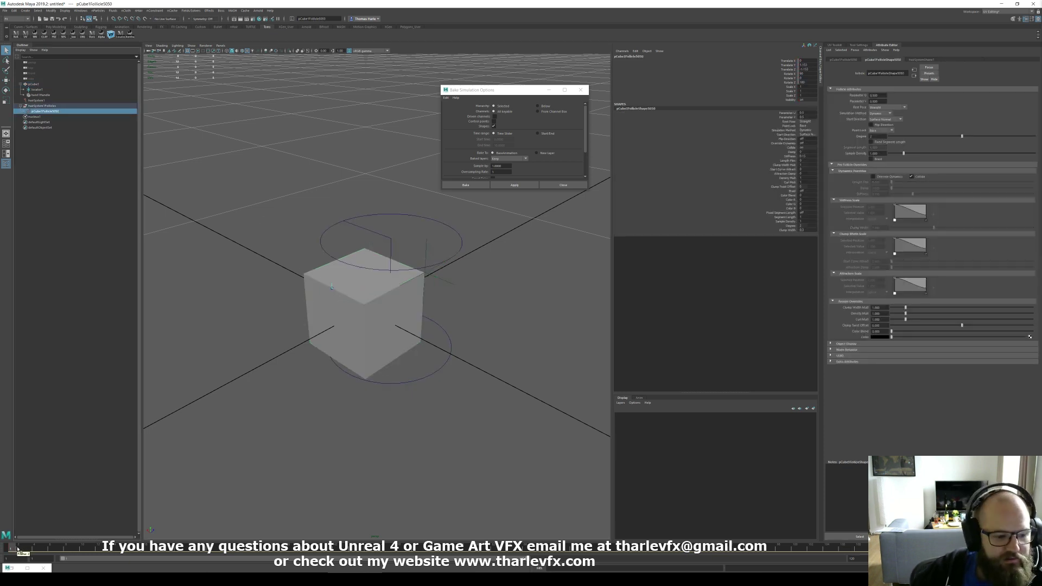
pyautogui.moveTo(21, 550); pyautogui.dragTo(293, 557)
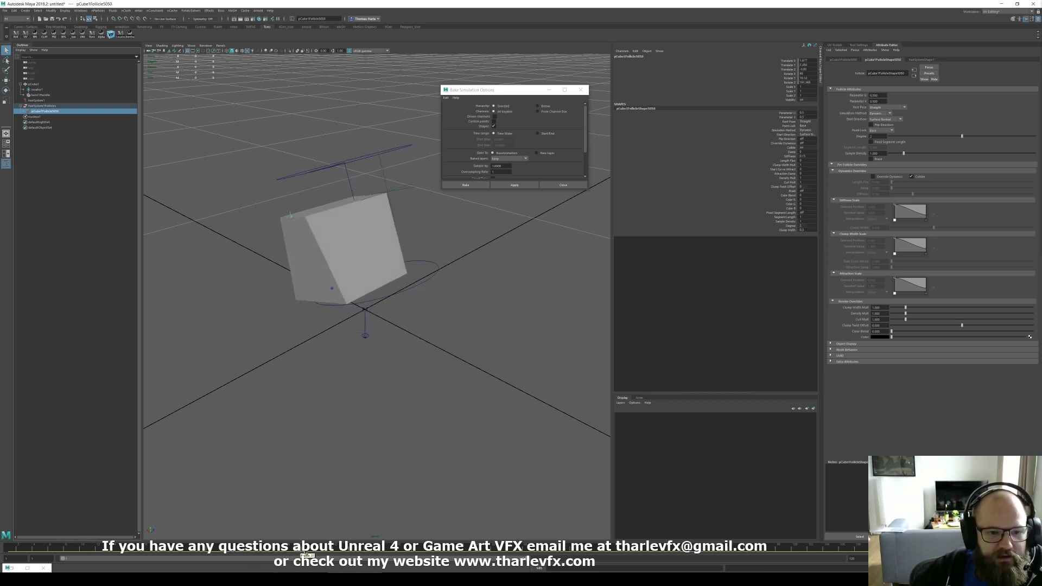
pyautogui.moveTo(427, 529); pyautogui.dragTo(7, 504)
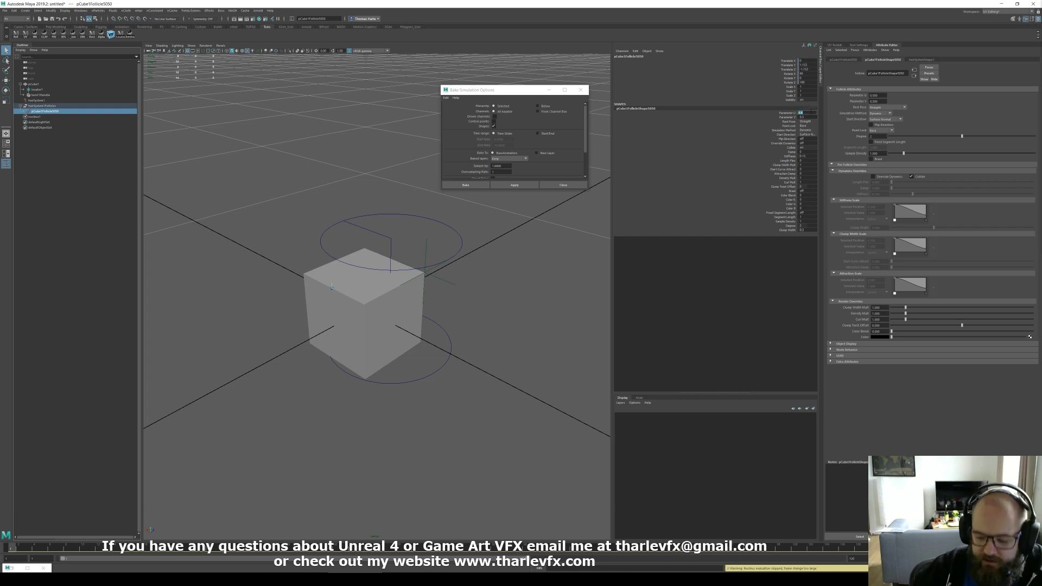
# - Try Parameter U values of 0.25 and 0 to shift the follicle across the cube's surface
pyautogui.write('0.25')
pyautogui.press('Return')
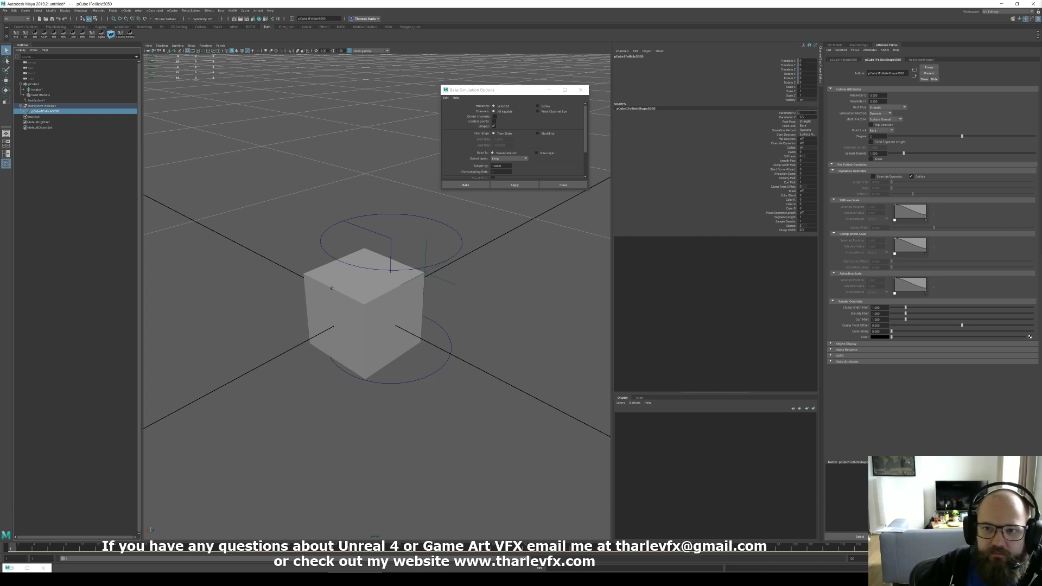
pyautogui.write('0')
pyautogui.press('Tab')
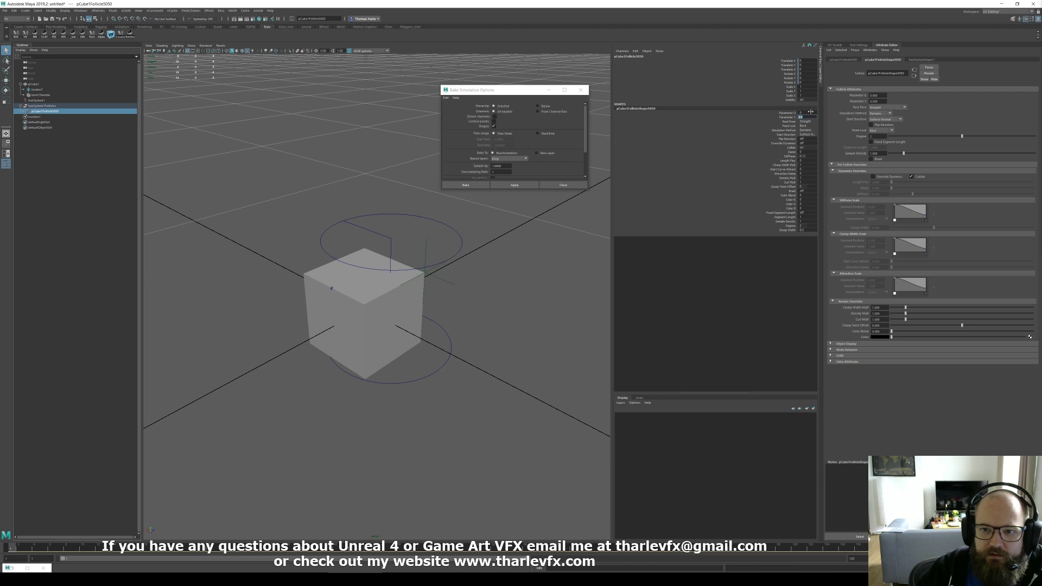
pyautogui.click(810, 112)
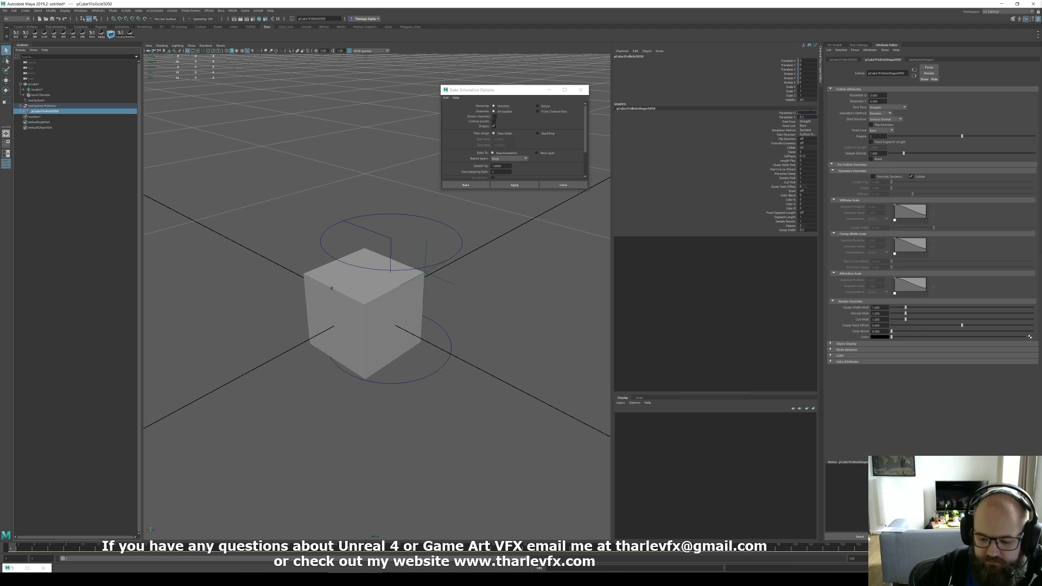
pyautogui.press('Return')
pyautogui.press('F8')
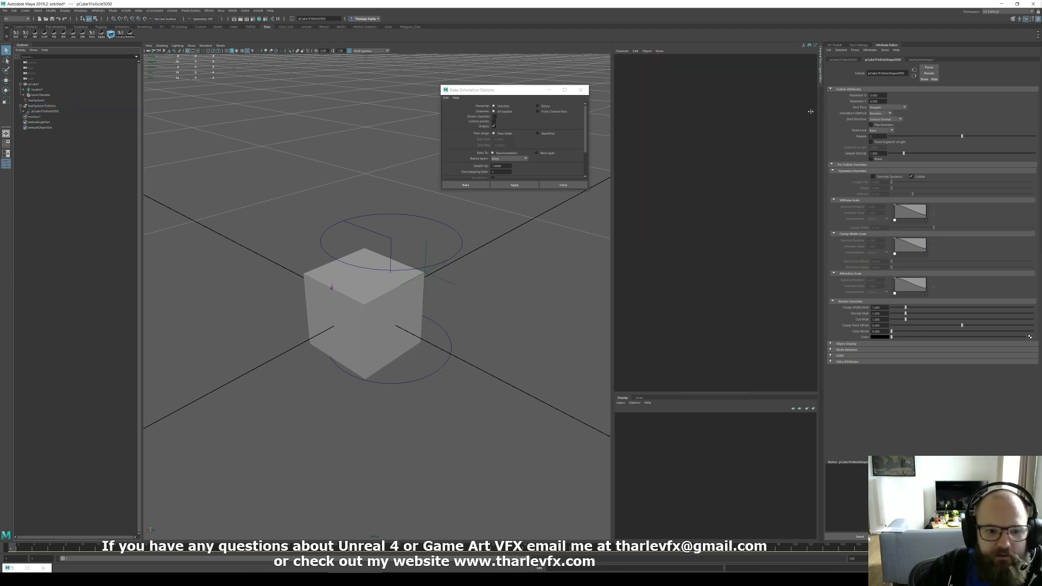
pyautogui.click(46, 111)
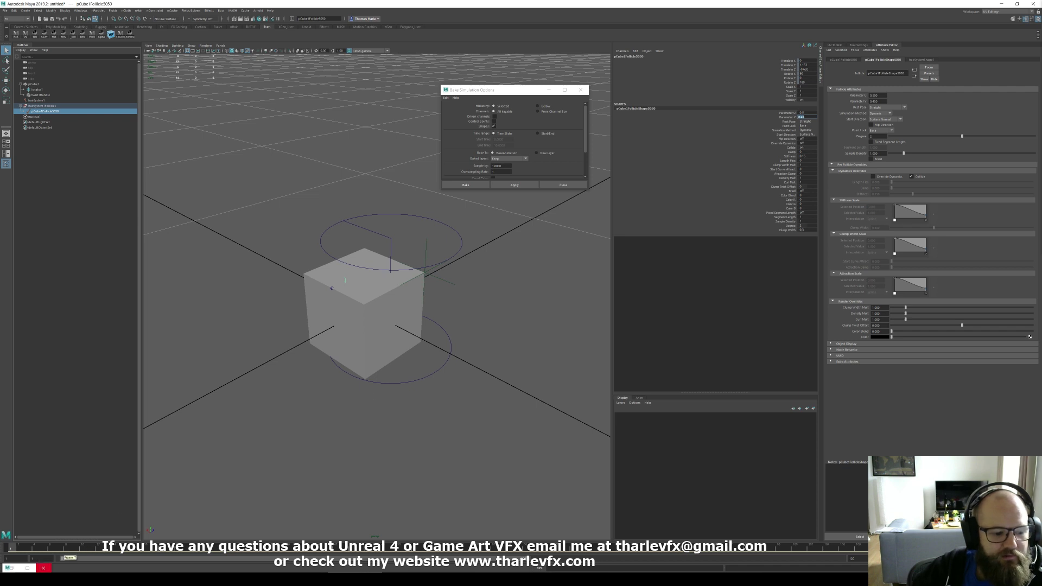
# - Examine the cube's UV layout in the UV Editor to work out the follicle's U and V coordinates
pyautogui.click(11, 568)
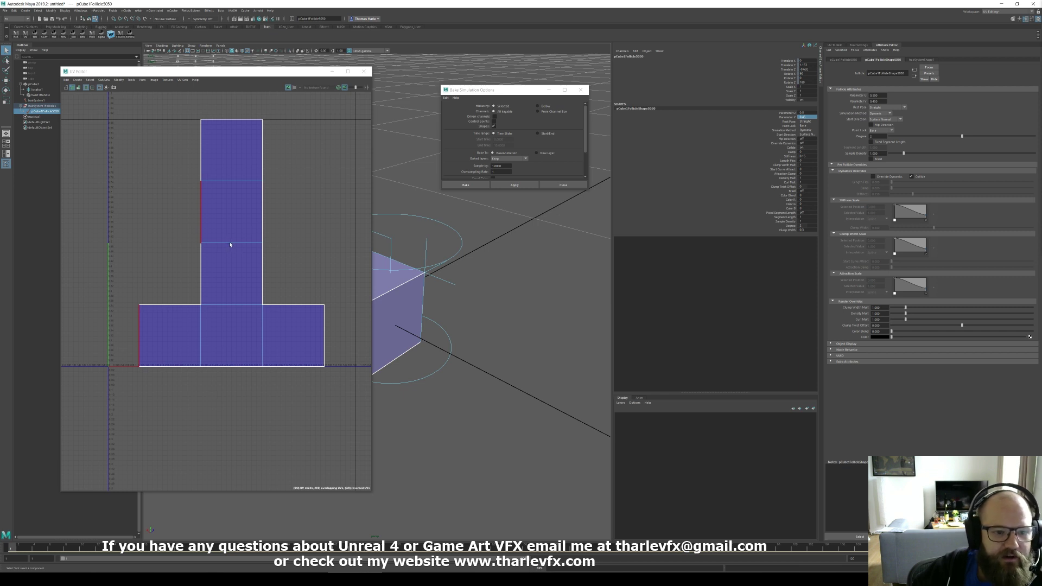
pyautogui.scroll(6, 201, 366)
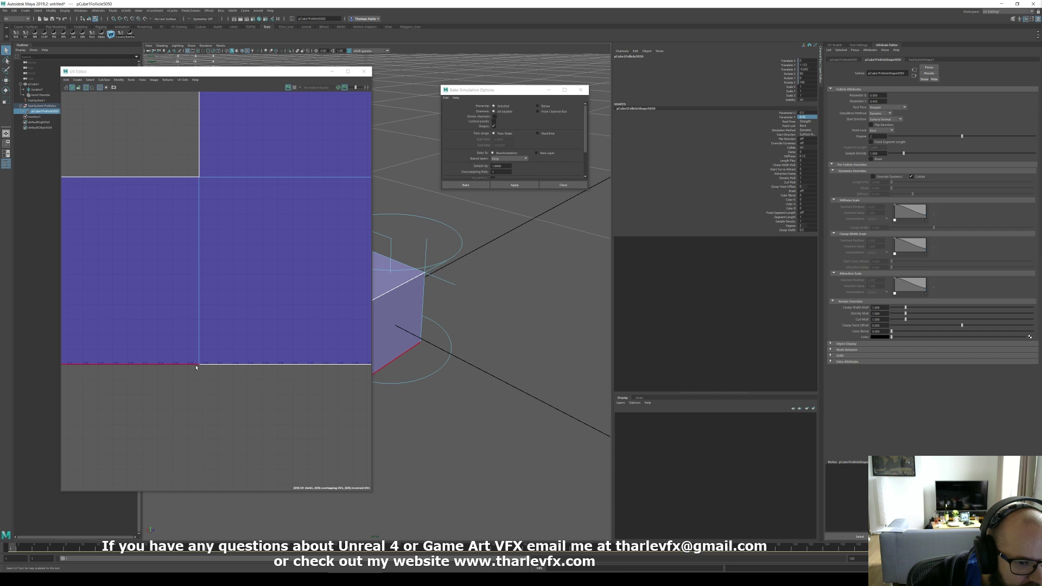
pyautogui.scroll(-5, 200, 312)
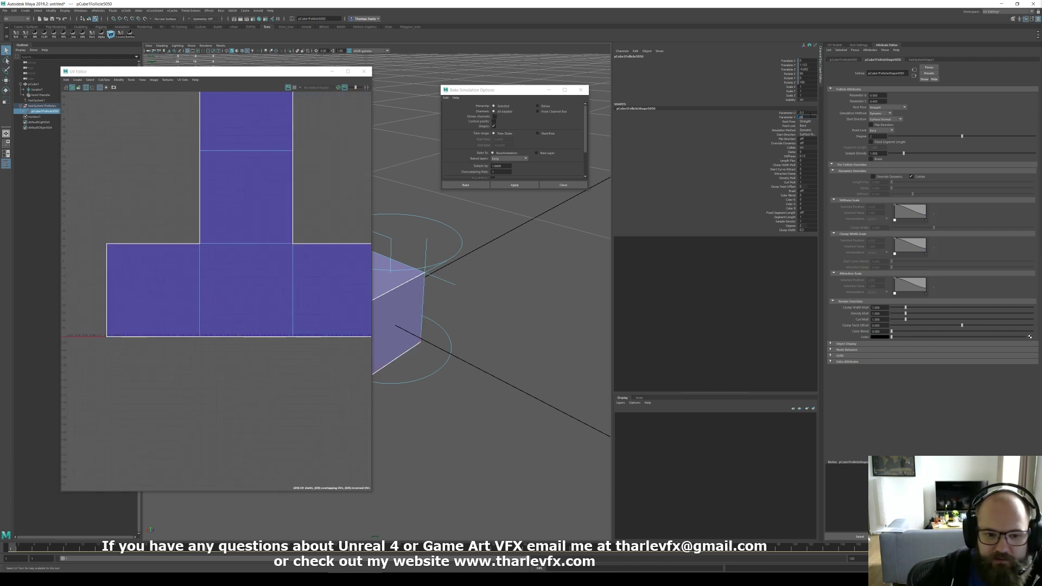
pyautogui.click(332, 71)
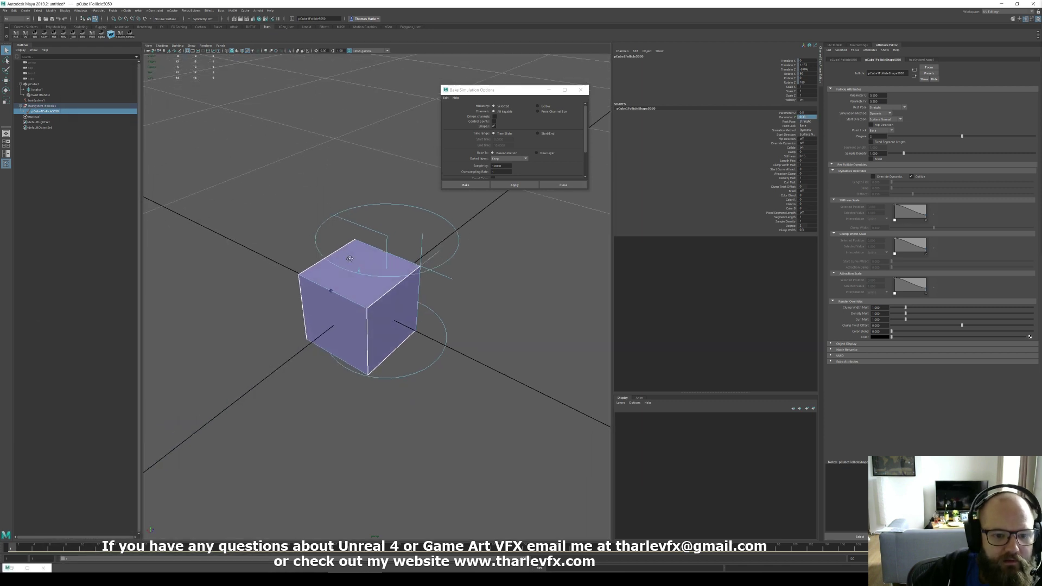
# - Adjust the follicle's Parameter U and V so it sits at the cube's upper front corner
pyautogui.click(809, 112)
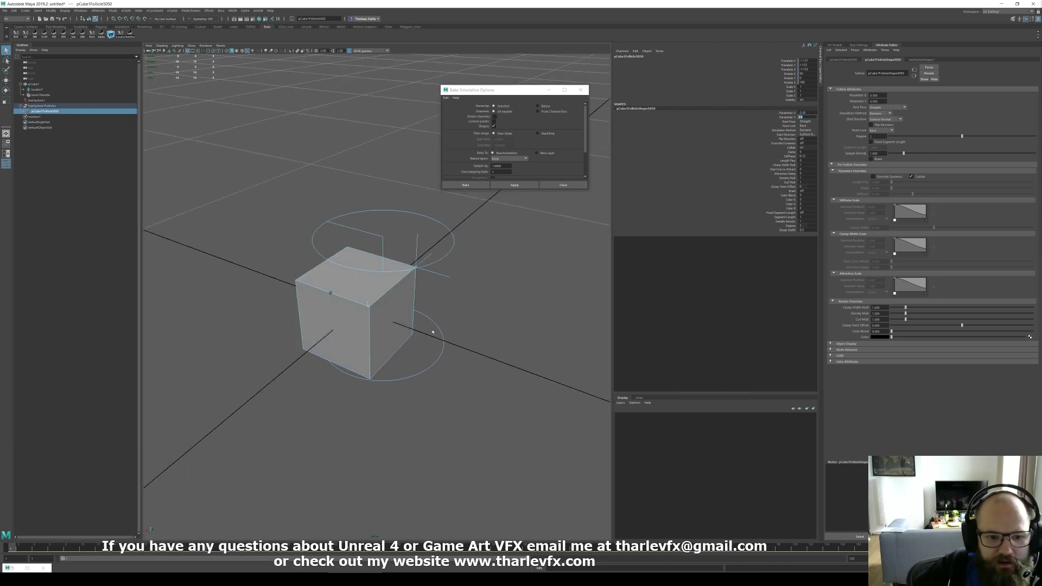
pyautogui.keyDown('alt'); pyautogui.moveTo(432, 332); pyautogui.dragTo(411, 330); pyautogui.keyUp('alt')
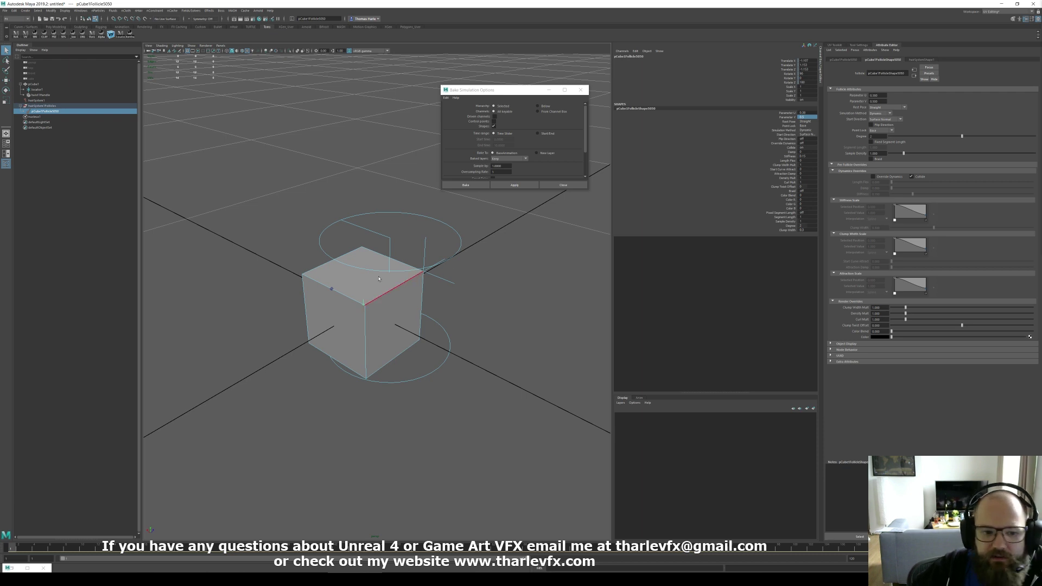
pyautogui.keyDown('alt'); pyautogui.moveTo(379, 278); pyautogui.dragTo(356, 270); pyautogui.keyUp('alt')
pyautogui.click(314, 251)
pyautogui.moveTo(389, 282); pyautogui.dragTo(420, 274, button='right')
pyautogui.click(468, 287)
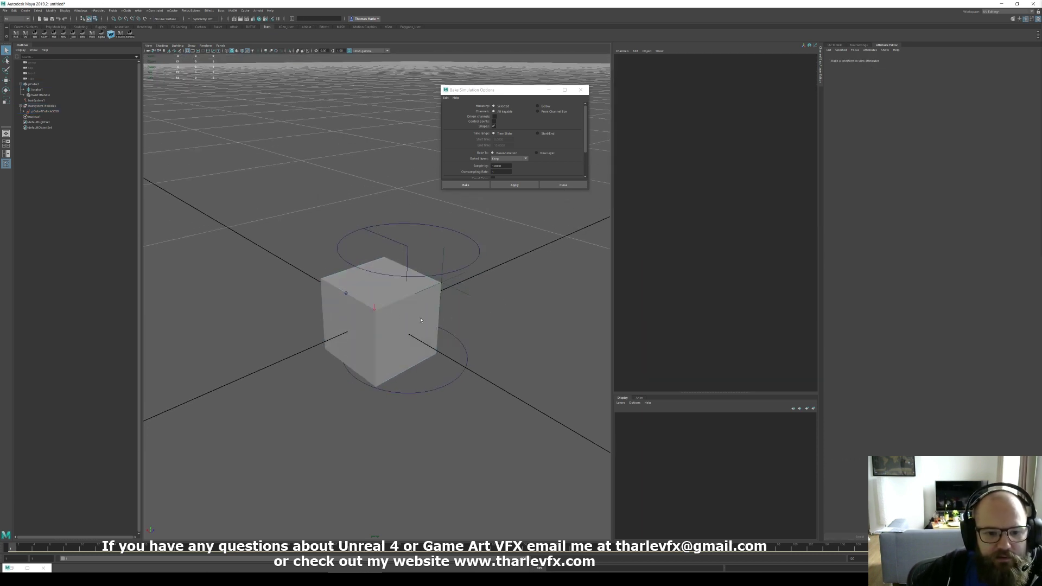
pyautogui.keyDown('alt'); pyautogui.moveTo(421, 321); pyautogui.dragTo(308, 279); pyautogui.keyUp('alt')
# - Select the follicle, play the animation to check that it follows the cube's corner, and return to the first frame
pyautogui.click(43, 111)
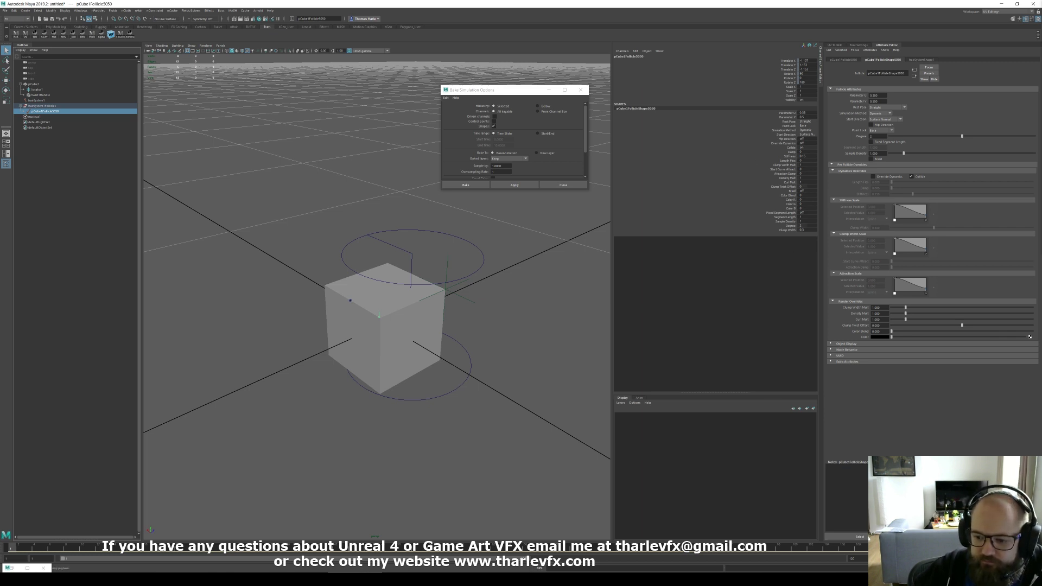
pyautogui.hotkey('alt', 'v')
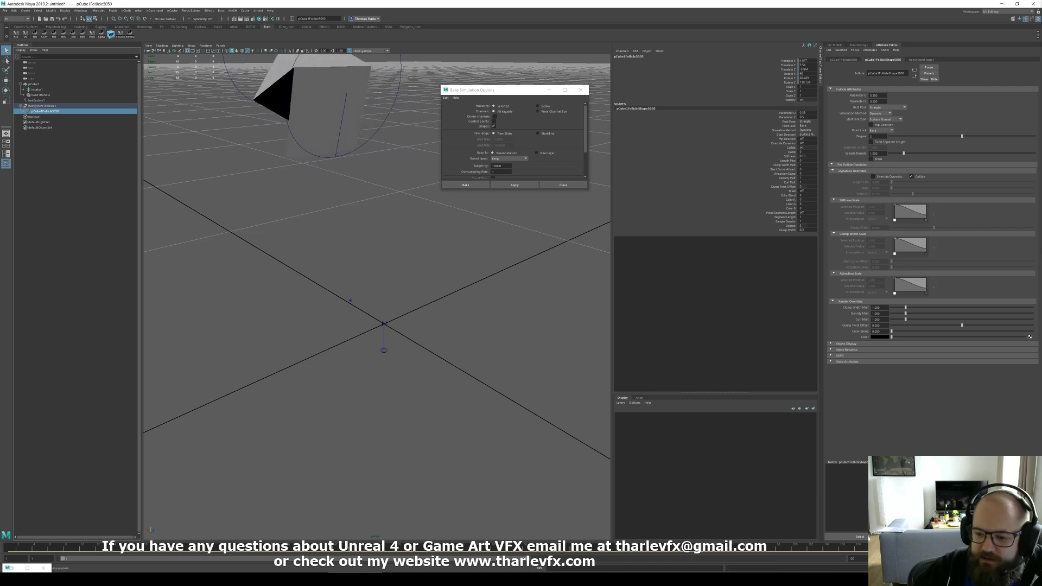
pyautogui.hotkey('alt', 'v')
pyautogui.hotkey('alt', 'shift', 'v')
pyautogui.click(516, 349)
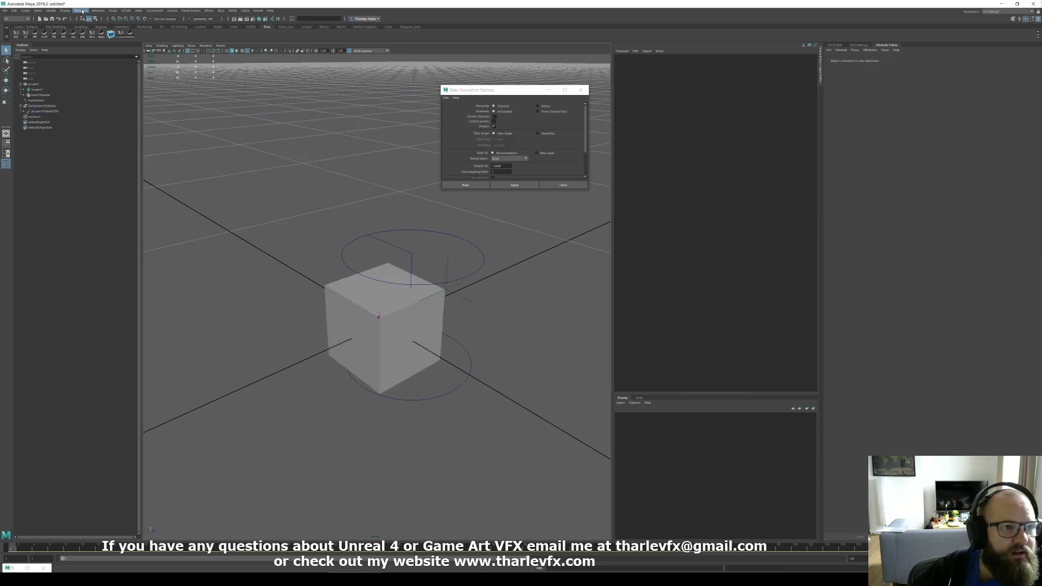
# - Create a locator and, with the Animation toolset active, parent-constrain it to the follicle
pyautogui.click(26, 10)
pyautogui.click(81, 90)
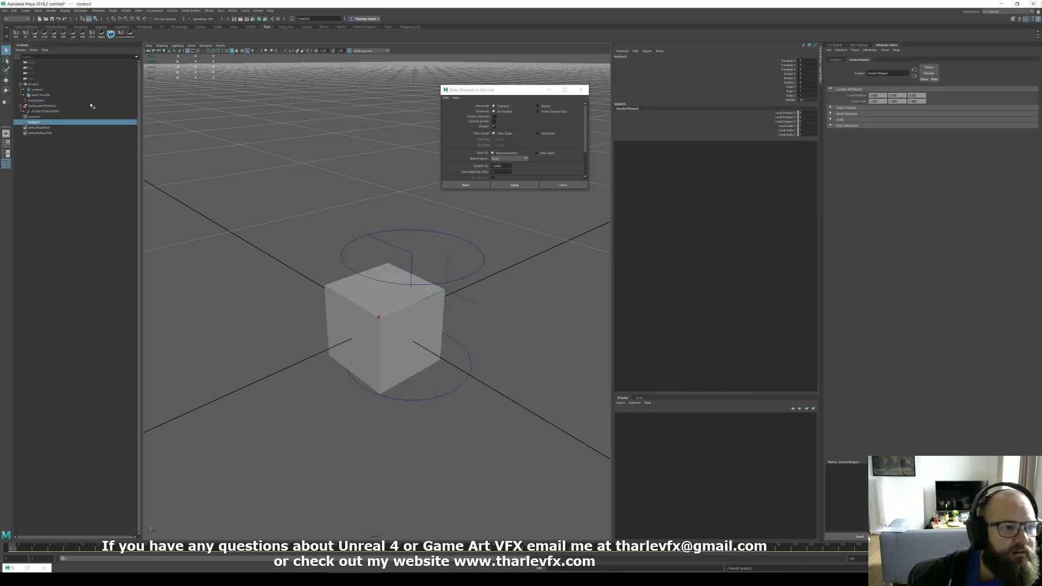
pyautogui.keyDown('ctrl'); pyautogui.click(44, 111); pyautogui.keyUp('ctrl')
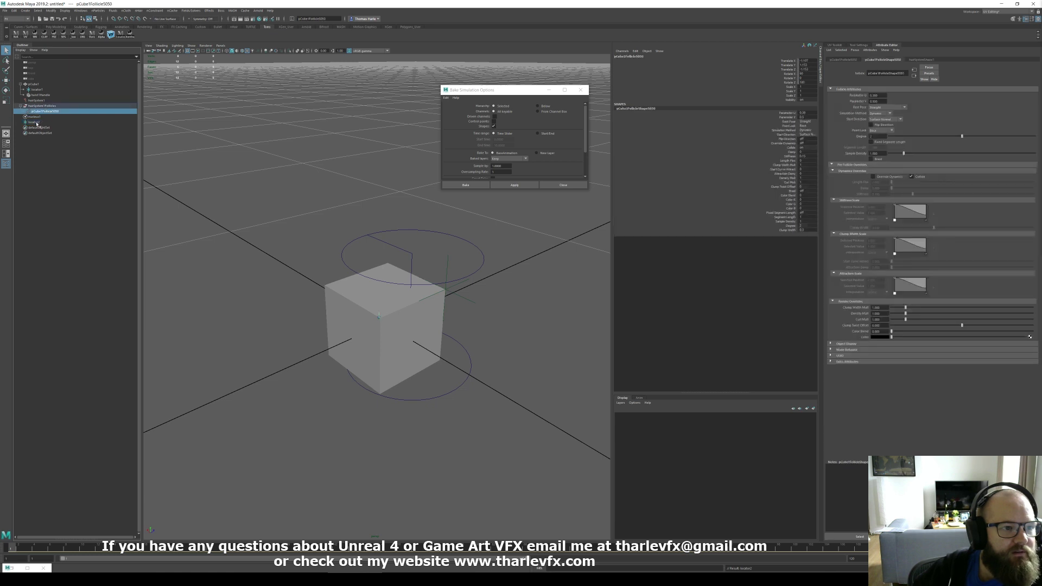
pyautogui.click(17, 19)
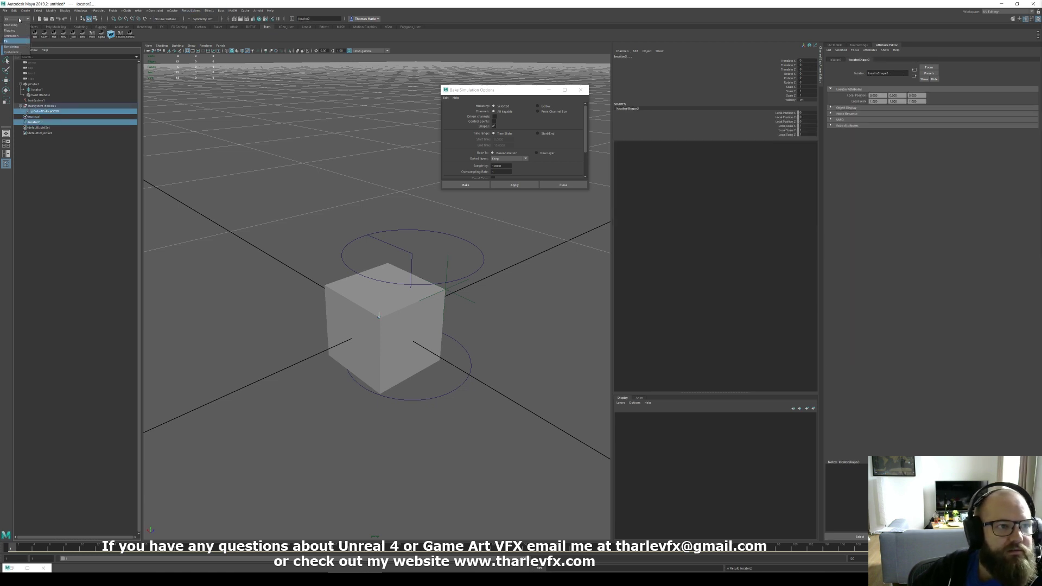
pyautogui.click(16, 34)
pyautogui.click(154, 10)
pyautogui.click(163, 26)
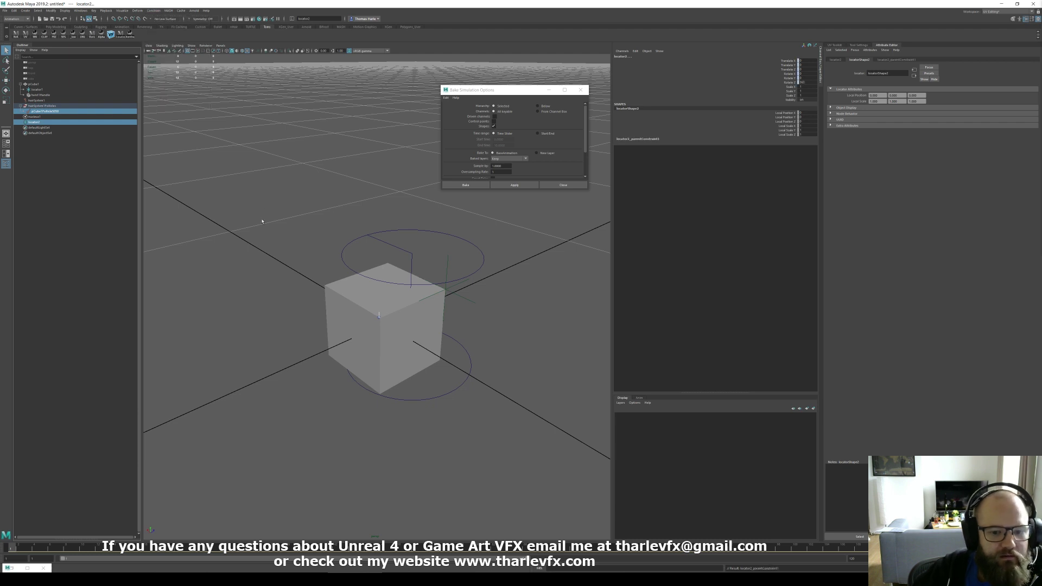
# - Select only the locator and scrub the timeline to check its motion with the cube, returning to the first frame
pyautogui.click(41, 123)
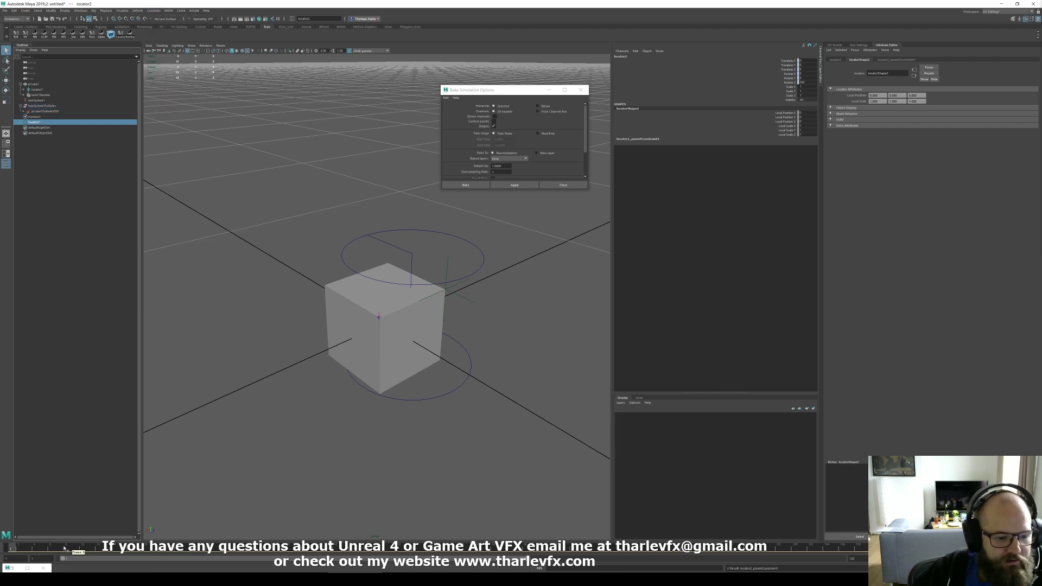
pyautogui.moveTo(64, 548); pyautogui.dragTo(217, 548)
pyautogui.press('w')
pyautogui.scroll(-2, 422, 428)
pyautogui.keyDown('alt'); pyautogui.moveTo(423, 429); pyautogui.dragTo(323, 517); pyautogui.keyUp('alt')
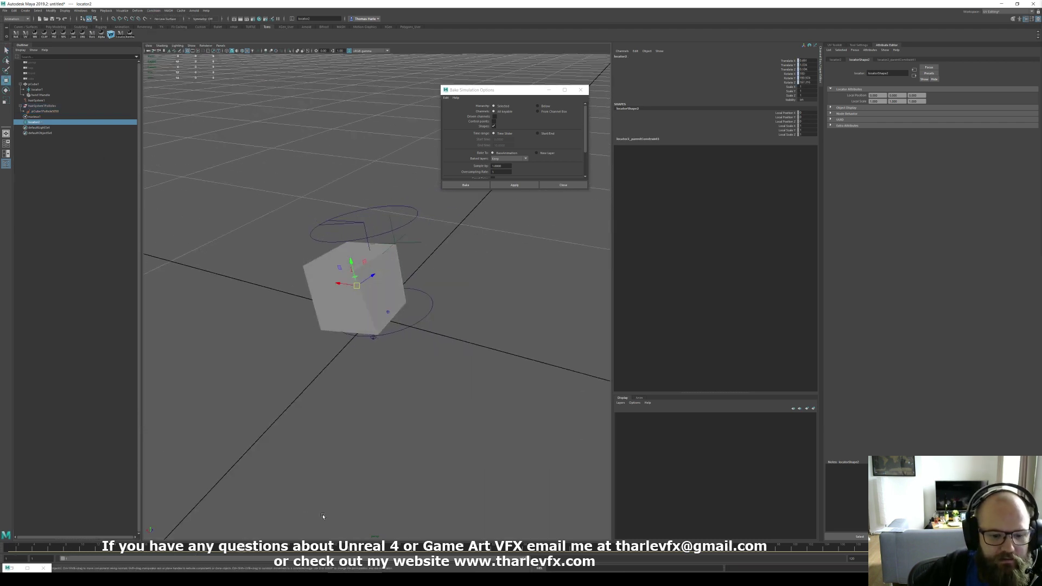
pyautogui.moveTo(259, 547); pyautogui.dragTo(12, 542)
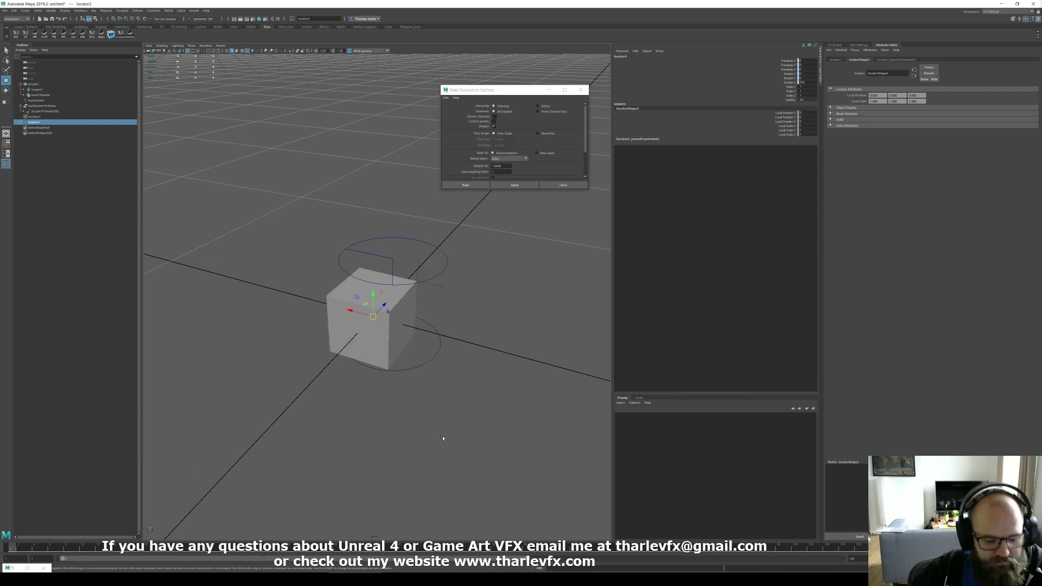
# - In wireframe display, snap the constrained locator to the cube's corner vertex and scrub the timeline to check its motion
pyautogui.press('4')
pyautogui.keyDown('alt'); pyautogui.moveTo(435, 380); pyautogui.dragTo(513, 417); pyautogui.keyUp('alt')
pyautogui.scroll(4, 516, 414)
pyautogui.press('v')
pyautogui.moveTo(396, 317); pyautogui.dragTo(368, 342)
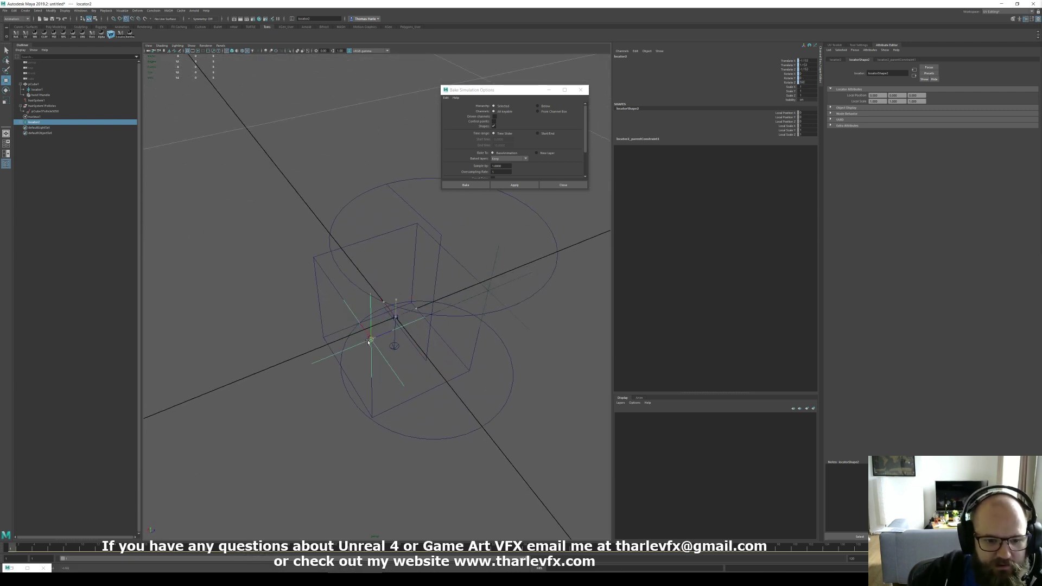
pyautogui.scroll(-3, 402, 454)
pyautogui.keyDown('alt'); pyautogui.moveTo(402, 453); pyautogui.dragTo(427, 434); pyautogui.keyUp('alt')
pyautogui.moveTo(11, 550); pyautogui.dragTo(23, 498)
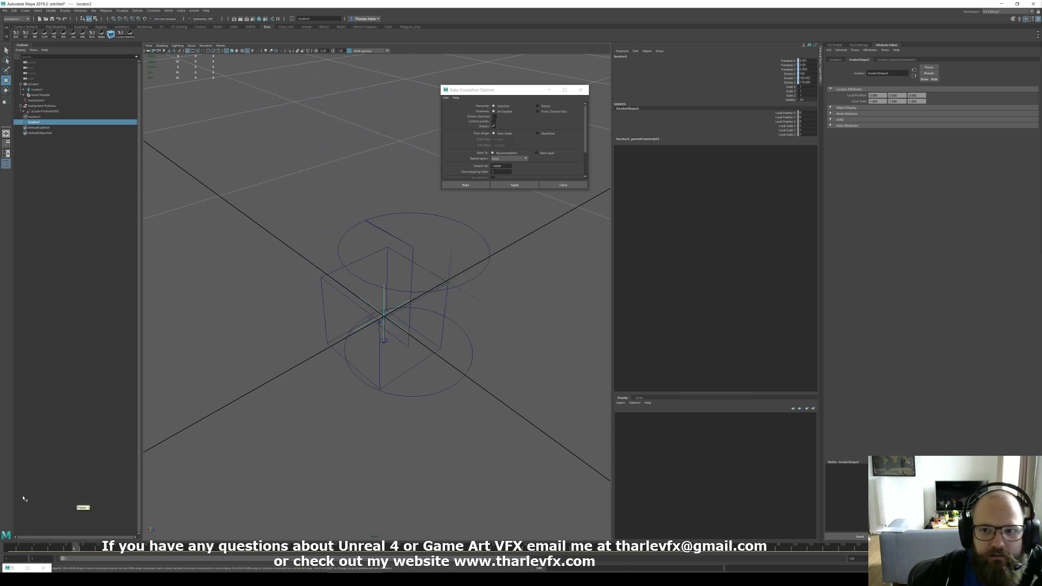
# - Replace the constrained locator with a new locator snapped to the cube's upper front corner at the follicle
pyautogui.press('Delete')
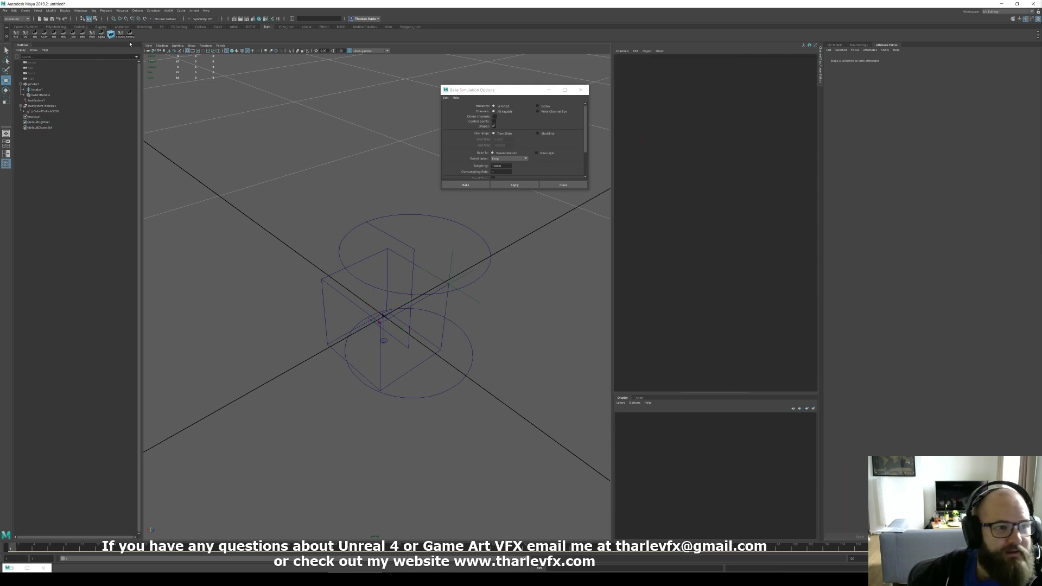
pyautogui.click(25, 11)
pyautogui.click(35, 89)
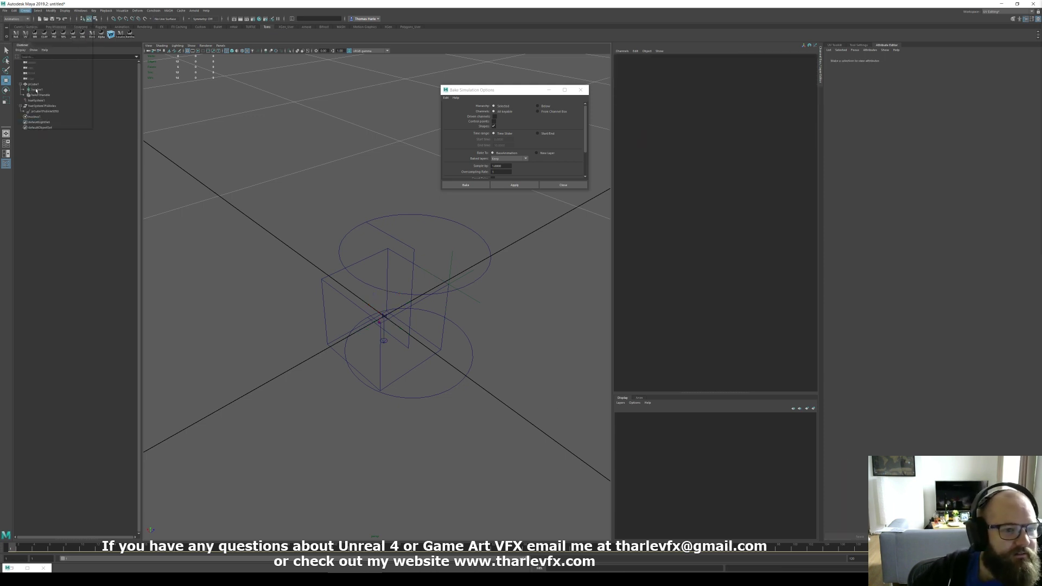
pyautogui.keyDown('alt'); pyautogui.moveTo(374, 347); pyautogui.dragTo(336, 338); pyautogui.keyUp('alt')
pyautogui.press('v')
pyautogui.moveTo(366, 323); pyautogui.dragTo(361, 324, button='middle')
pyautogui.keyDown('alt'); pyautogui.moveTo(252, 318); pyautogui.dragTo(282, 315); pyautogui.keyUp('alt')
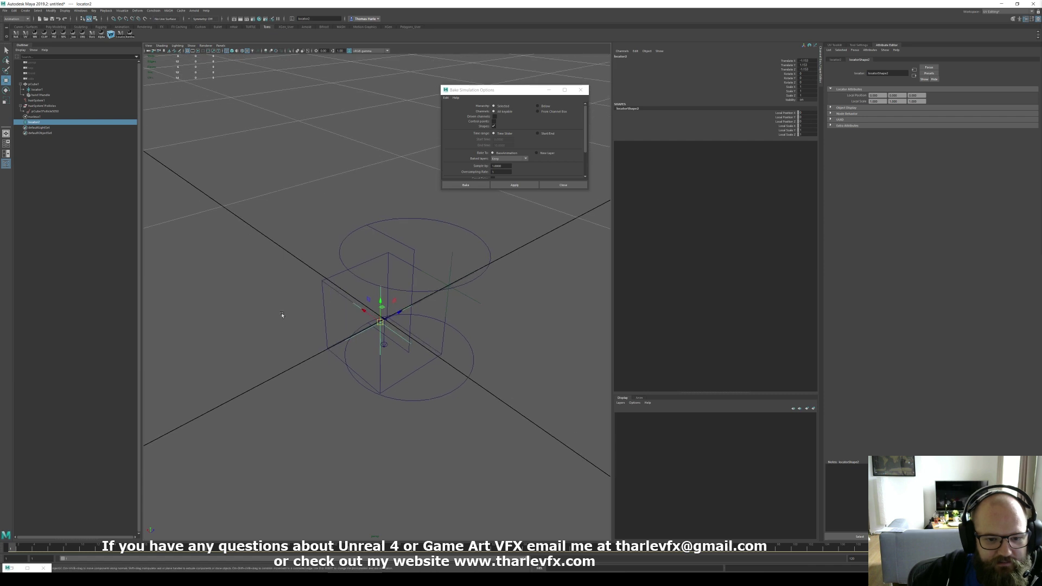
# - Parent-constrain the new locator to the follicle
pyautogui.keyDown('ctrl'); pyautogui.click(45, 111); pyautogui.keyUp('ctrl')
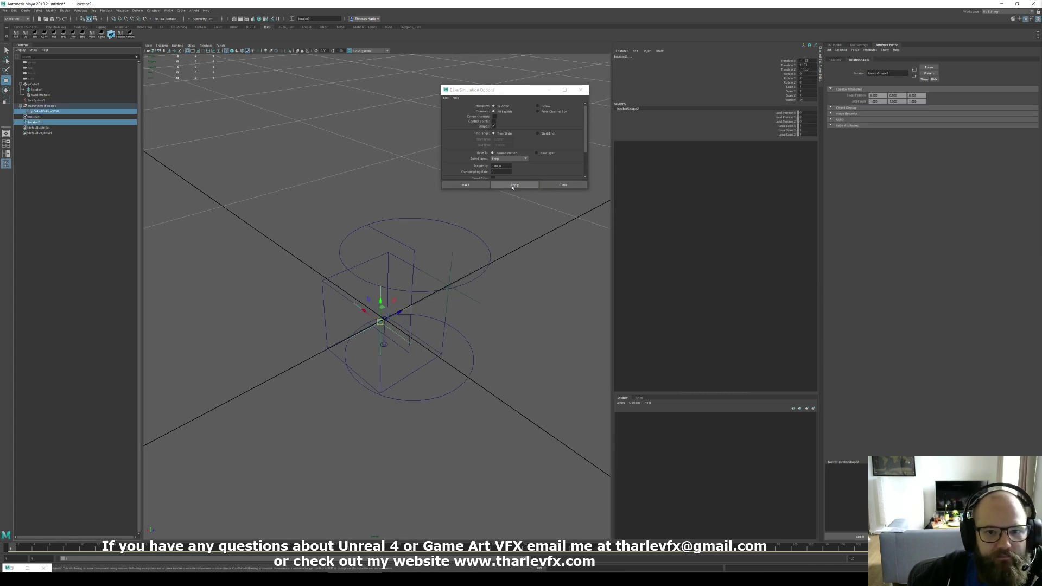
pyautogui.click(137, 10)
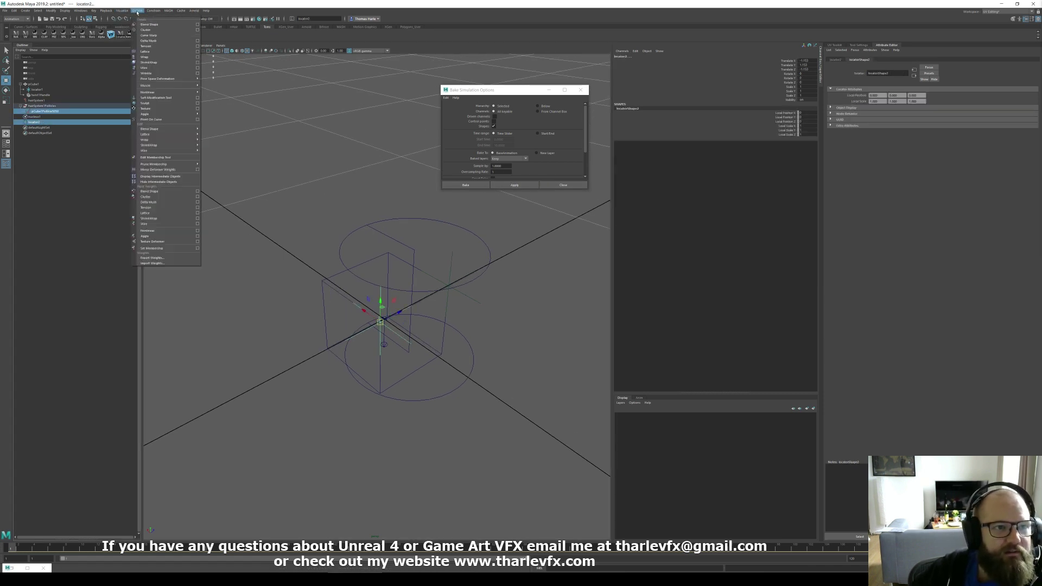
pyautogui.click(160, 25)
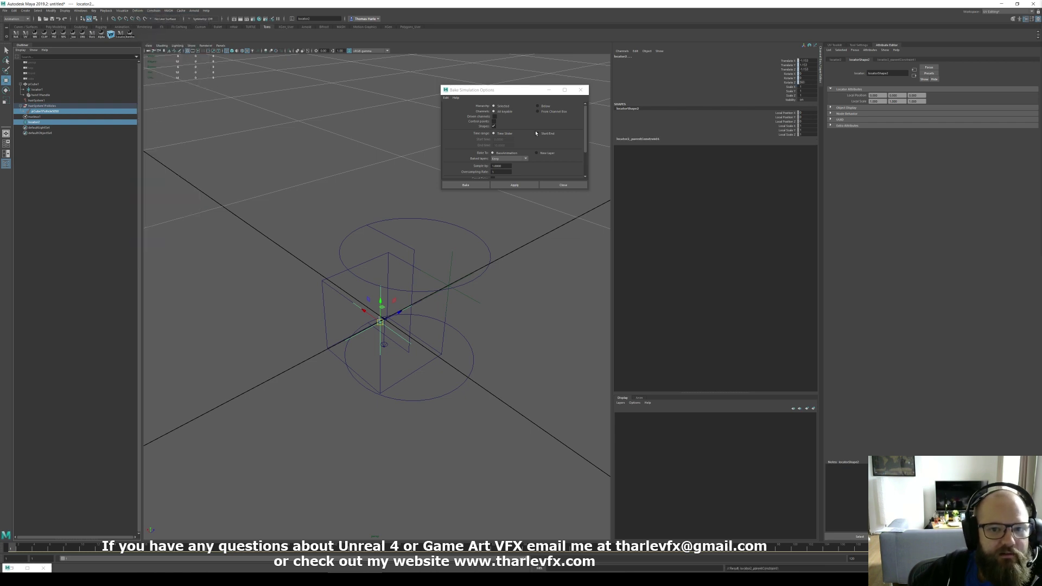
# - Bake the simulation of the selected follicle and locator over the time slider range and return to the first frame
pyautogui.moveTo(647, 549); pyautogui.dragTo(483, 535)
pyautogui.click(514, 185)
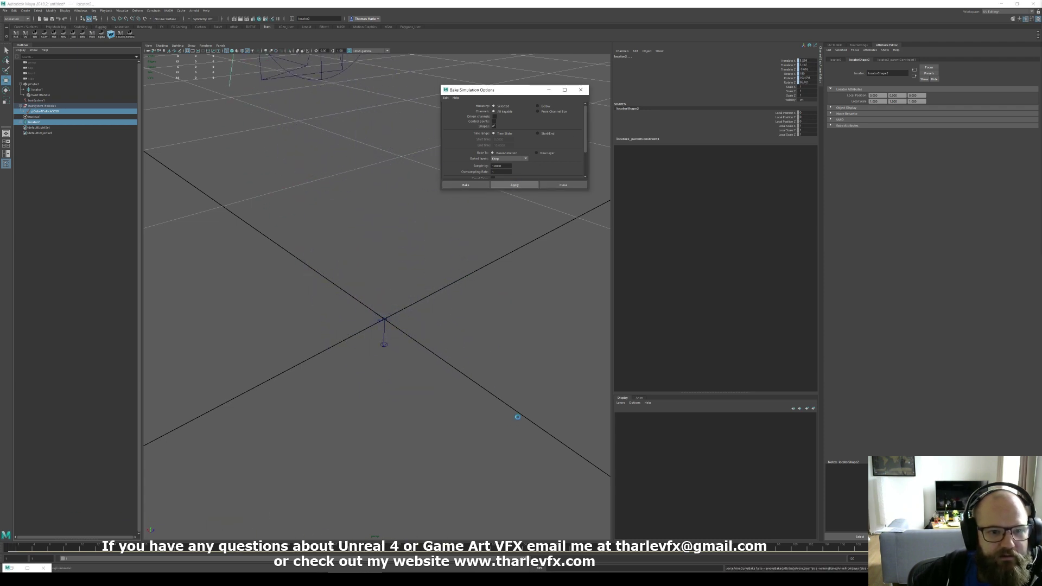
pyautogui.moveTo(13, 551); pyautogui.dragTo(18, 484)
# - Delete the cube and the nucleus, and scrub the timeline to check the locator's baked motion
pyautogui.keyDown('alt'); pyautogui.moveTo(467, 337); pyautogui.dragTo(373, 374); pyautogui.keyUp('alt')
pyautogui.click(424, 324)
pyautogui.press('Delete')
pyautogui.click(396, 359)
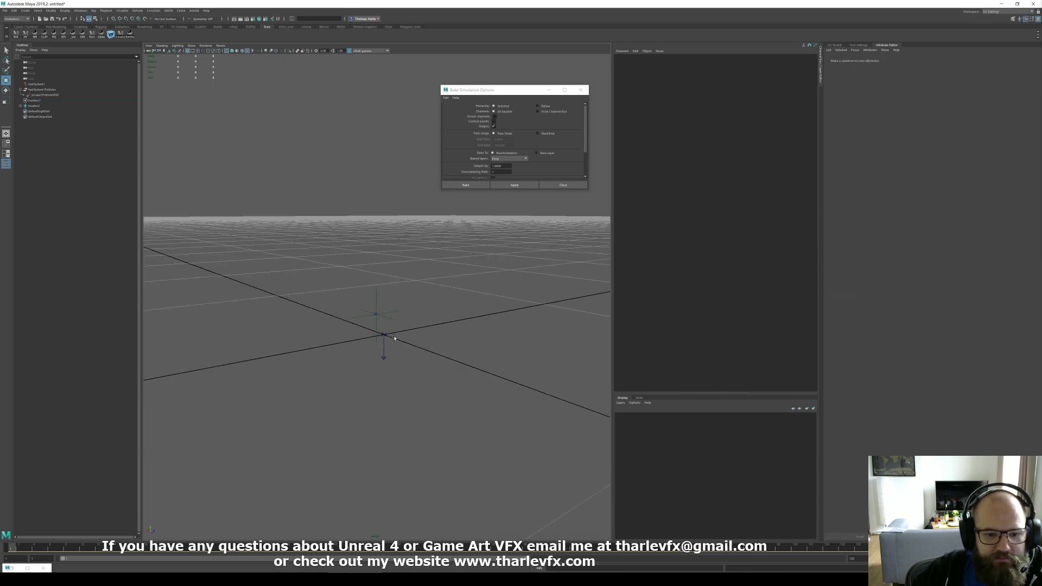
pyautogui.click(395, 339)
pyautogui.press('Delete')
pyautogui.moveTo(27, 550); pyautogui.dragTo(497, 534)
# - Undo the nucleus and cube deletions, the bake and the locator's parent constraint
pyautogui.hotkey('ctrl', 'z')
pyautogui.hotkey('ctrl', 'z')
pyautogui.hotkey('ctrl', 'z')
pyautogui.hotkey('ctrl', 'z')
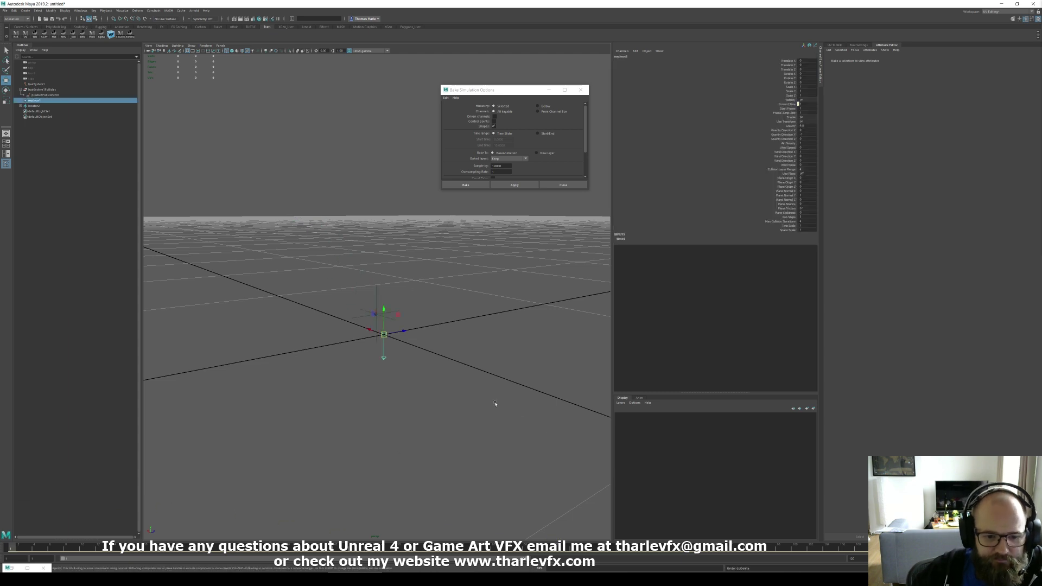
pyautogui.hotkey('ctrl', 'z')
pyautogui.hotkey('ctrl', 'z')
pyautogui.hotkey('ctrl', 'z')
pyautogui.hotkey('ctrl', 'z')
pyautogui.hotkey('ctrl', 'z')
pyautogui.hotkey('ctrl', 'z')
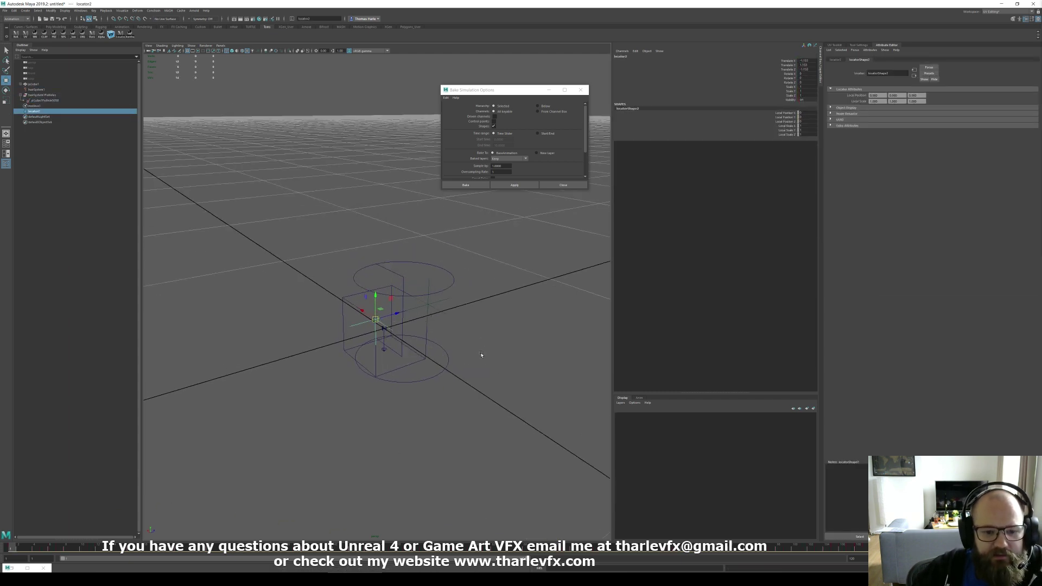
pyautogui.hotkey('ctrl', 'z')
pyautogui.hotkey('ctrl', 'z')
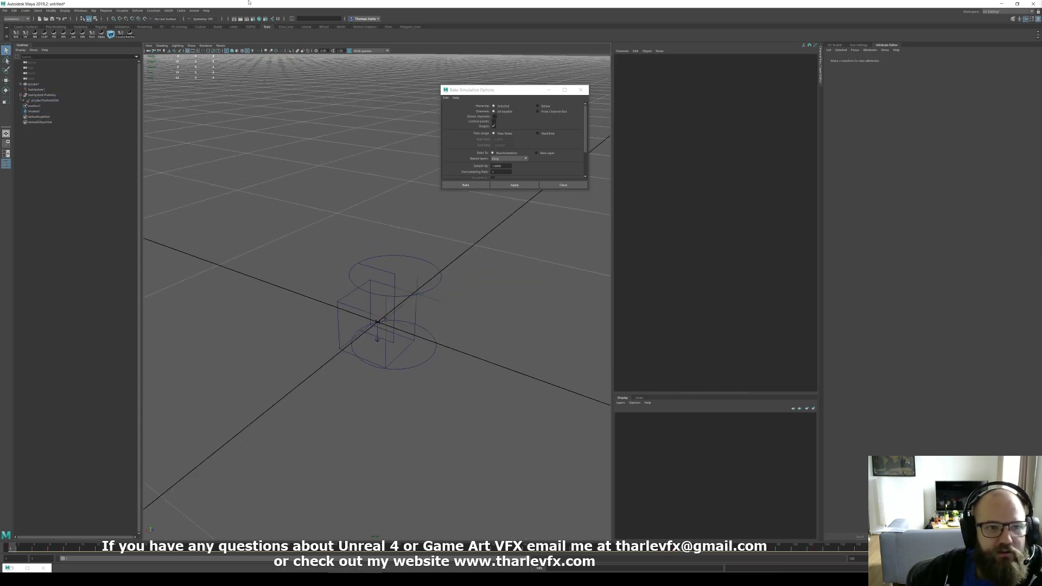
pyautogui.click(154, 11)
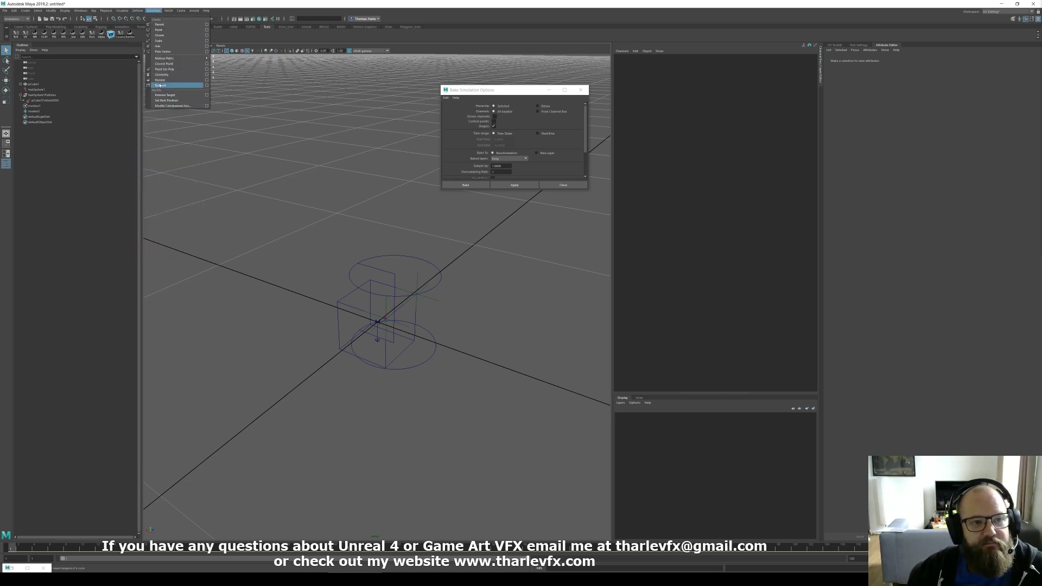
pyautogui.click(265, 276)
pyautogui.keyDown('alt'); pyautogui.moveTo(463, 331); pyautogui.dragTo(417, 313); pyautogui.keyUp('alt')
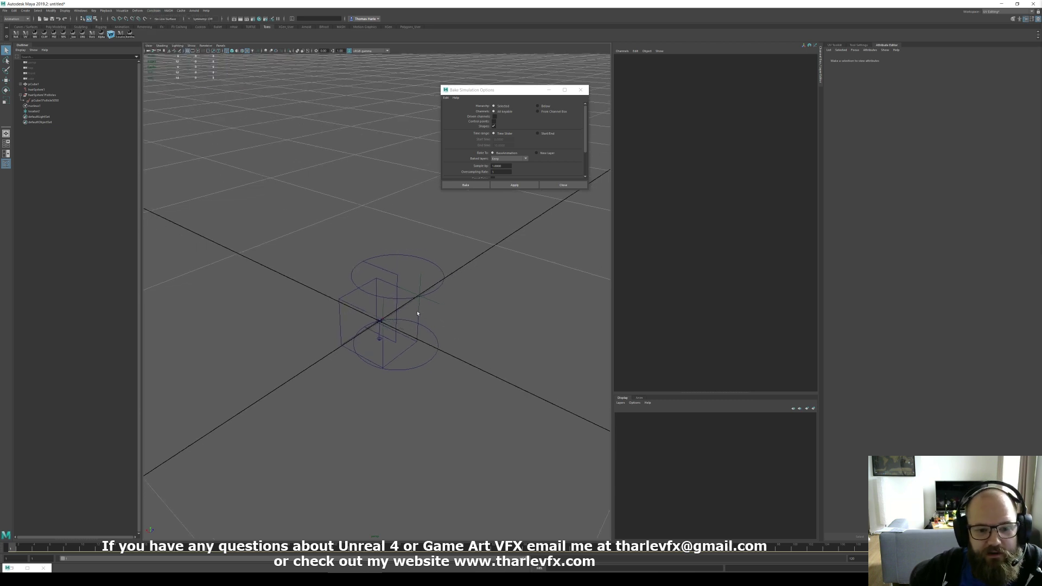
pyautogui.click(330, 296)
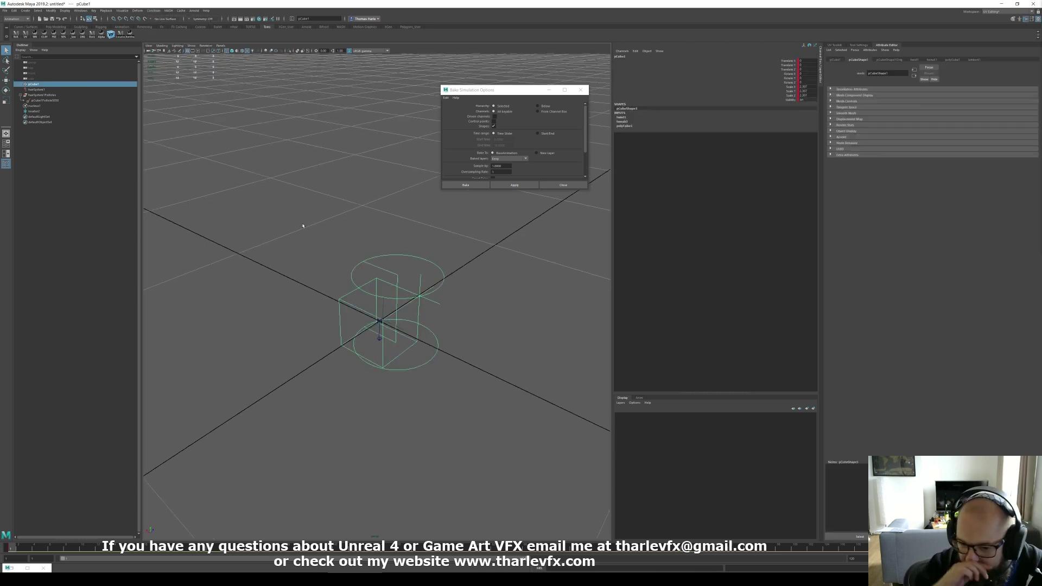
pyautogui.click(333, 313)
pyautogui.keyDown('alt'); pyautogui.moveTo(332, 312); pyautogui.dragTo(323, 285); pyautogui.keyUp('alt')
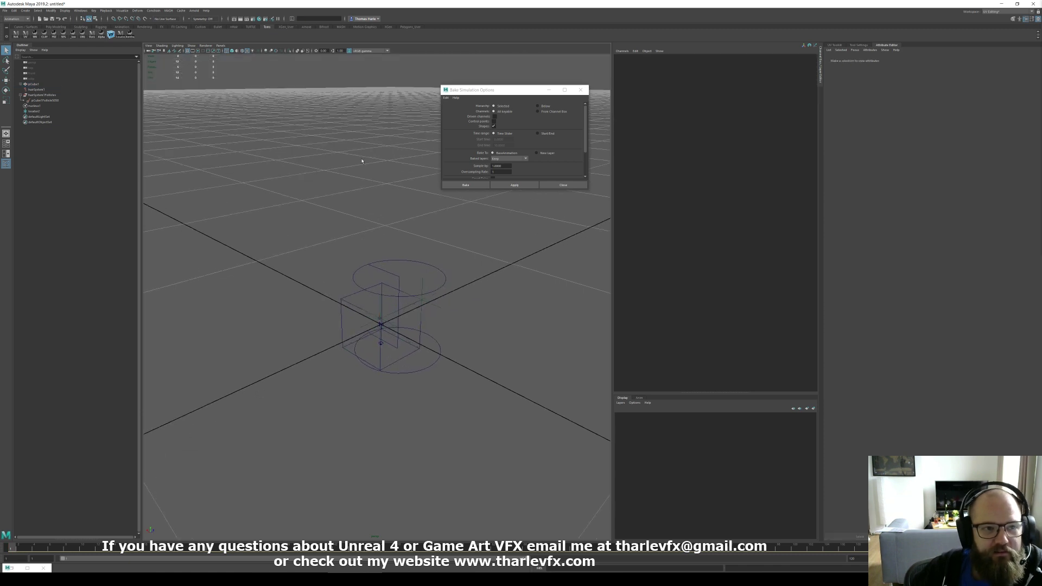
pyautogui.click(46, 96)
pyautogui.click(45, 100)
pyautogui.click(36, 111)
pyautogui.click(43, 101)
pyautogui.click(37, 111)
pyautogui.click(263, 139)
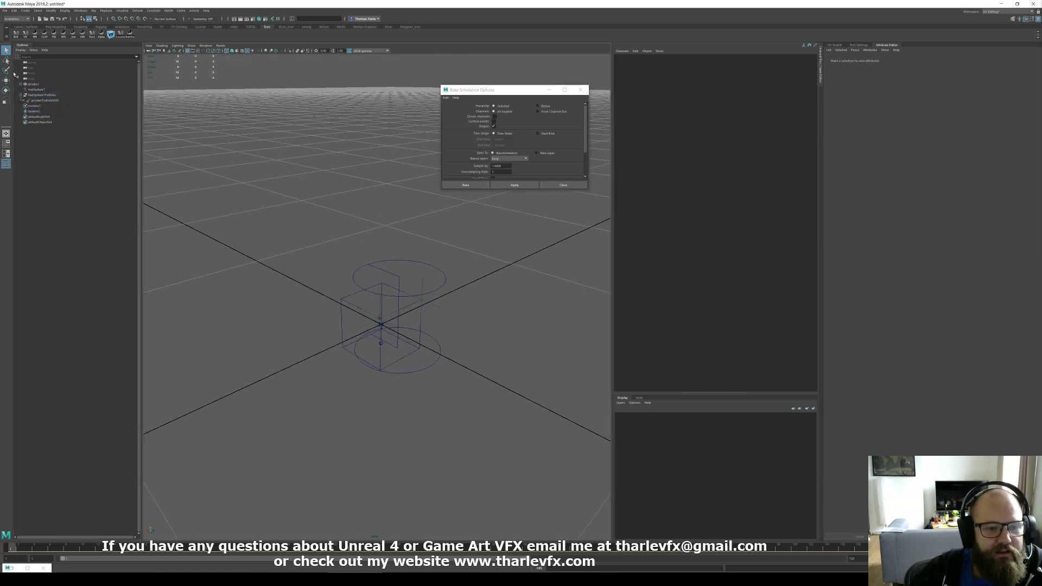
pyautogui.keyDown('alt'); pyautogui.moveTo(302, 269); pyautogui.dragTo(506, 351); pyautogui.keyUp('alt')
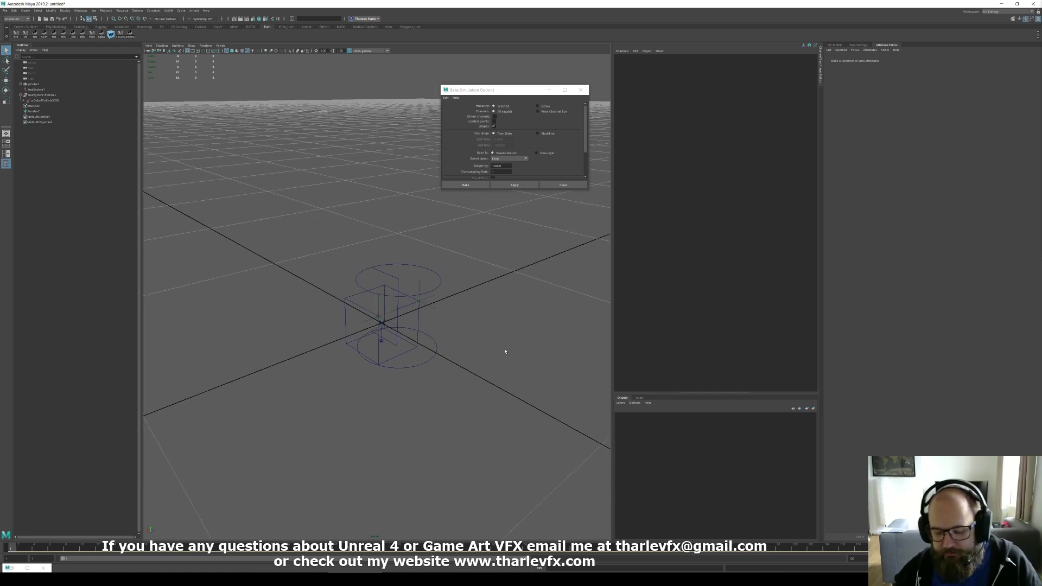